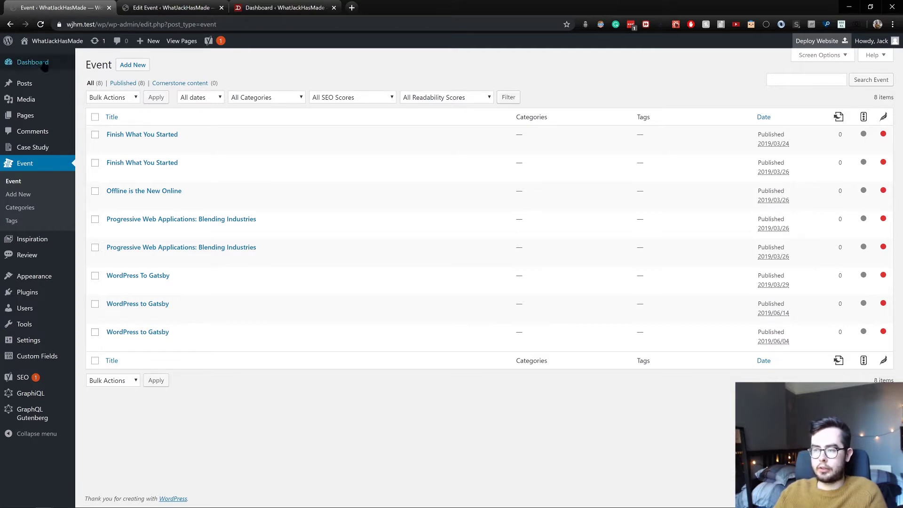
pyautogui.middleClick(139, 65)
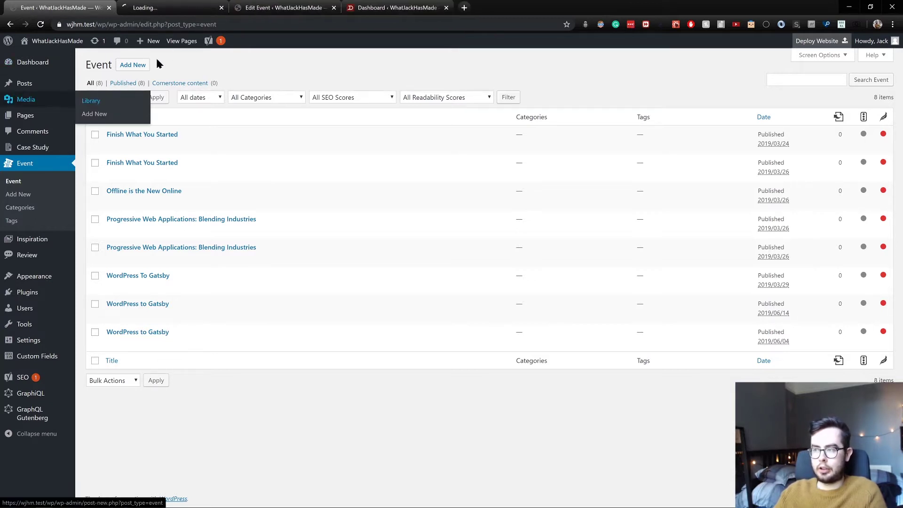
pyautogui.click(190, 9)
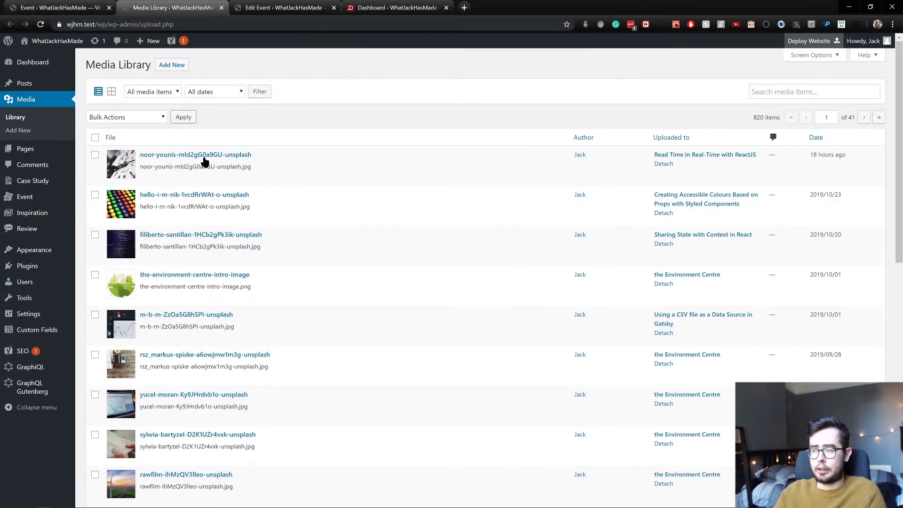
pyautogui.moveTo(50, 151)
pyautogui.click(92, 150)
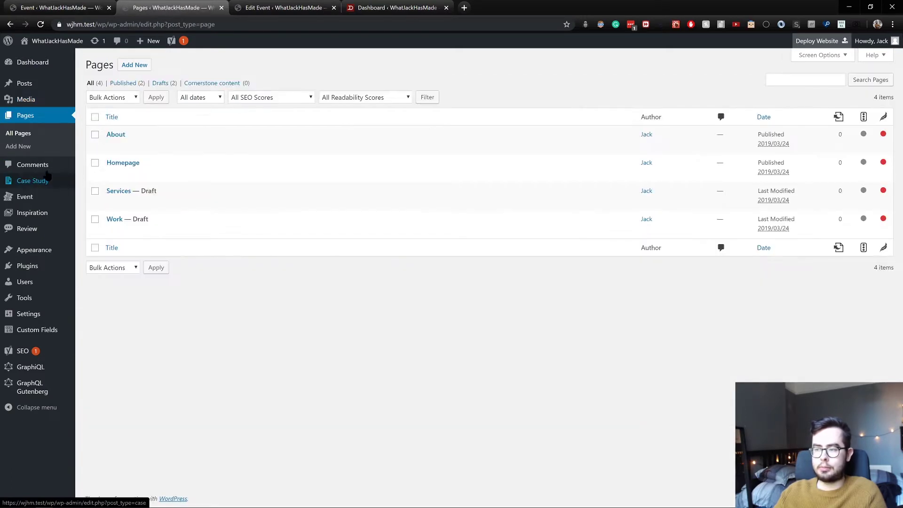
pyautogui.moveTo(48, 178)
pyautogui.click(87, 183)
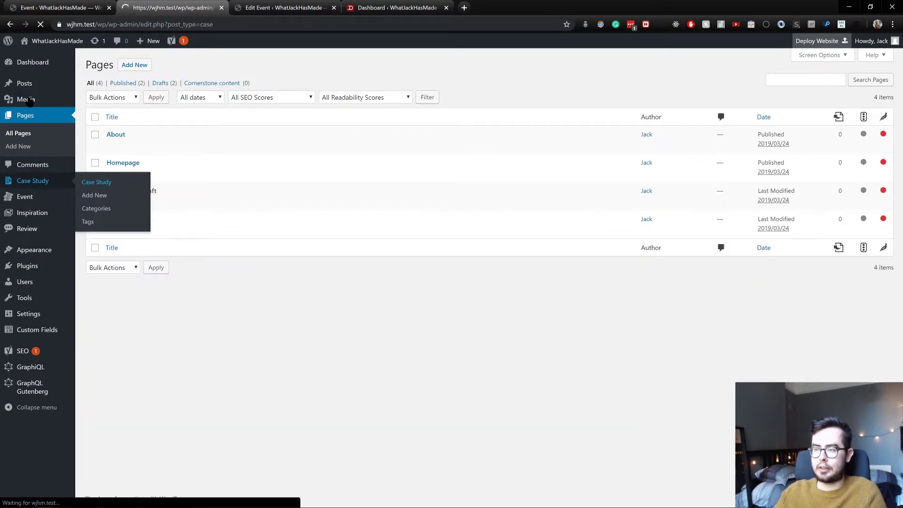
pyautogui.moveTo(224, 36)
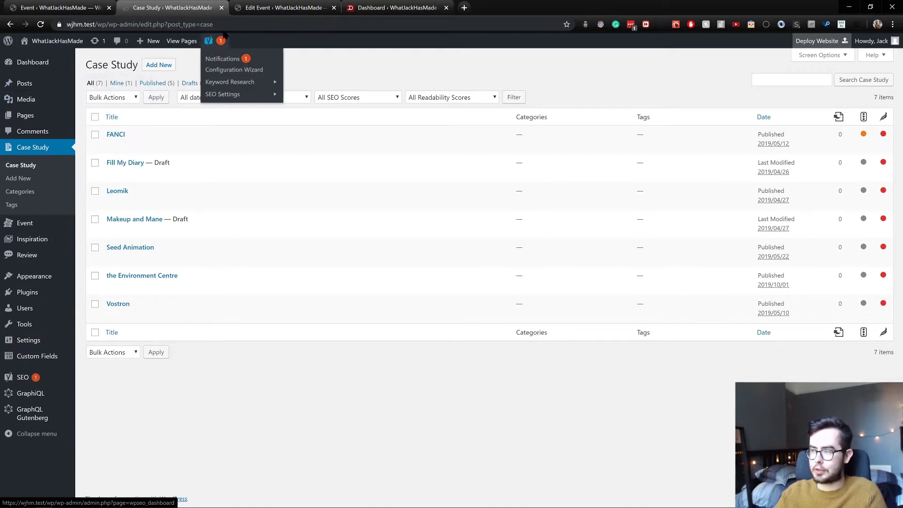
pyautogui.click(221, 7)
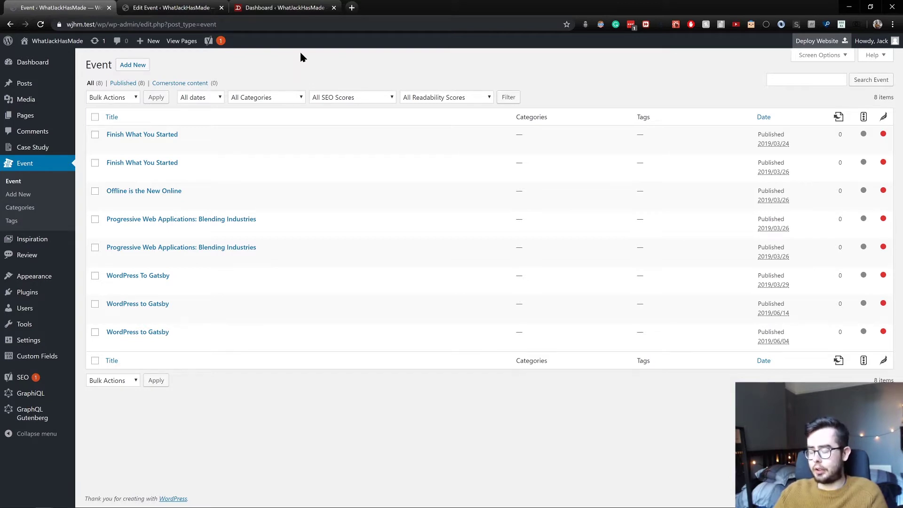
# Open the 'Post Type: Event' field group from the Custom Fields field groups list
pyautogui.click(85, 358)
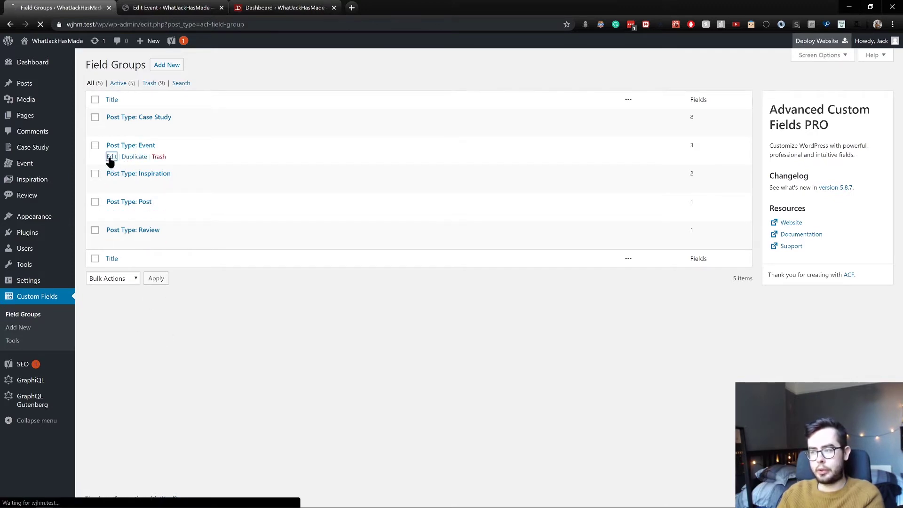
pyautogui.click(111, 157)
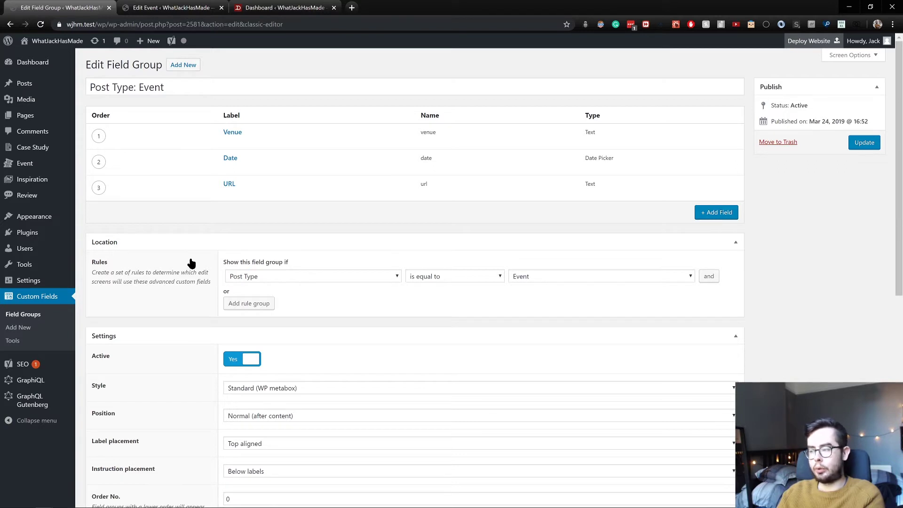
pyautogui.click(365, 280)
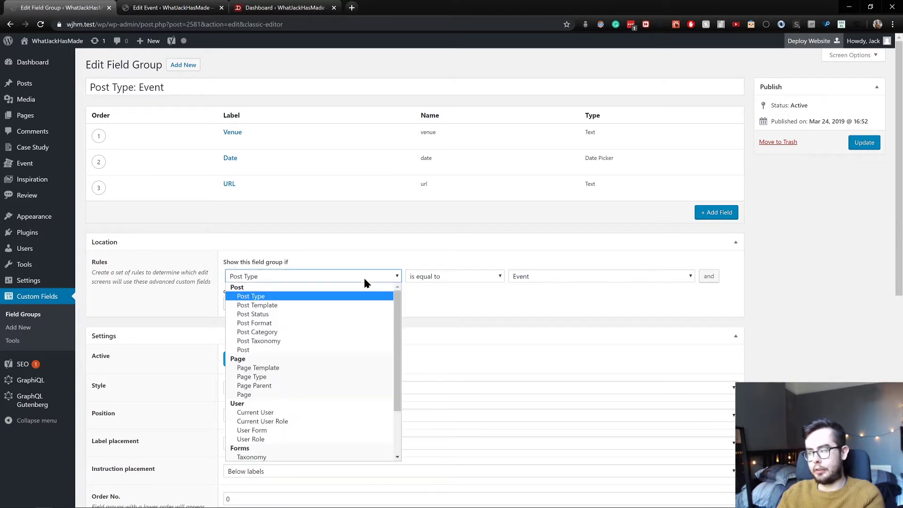
pyautogui.click(548, 280)
pyautogui.click(546, 278)
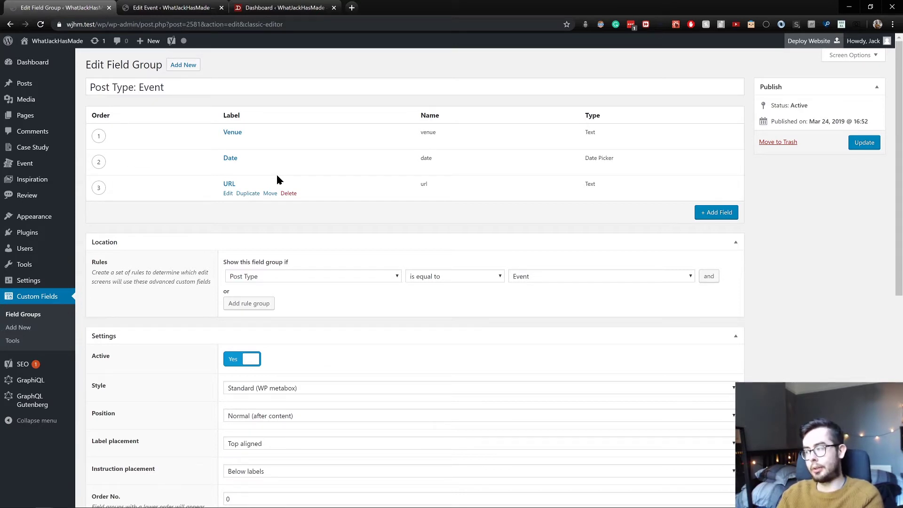
pyautogui.moveTo(291, 170)
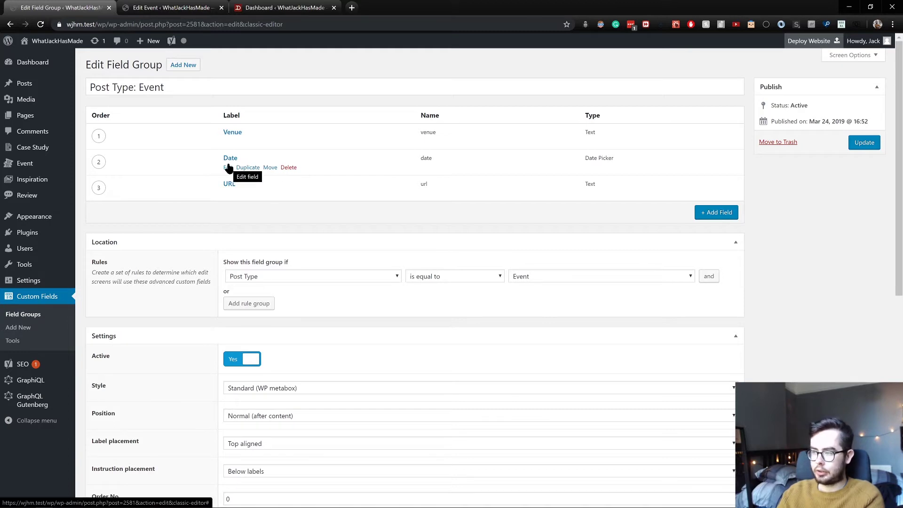
# Change the URL field's type from Text to Url and try updating the field group
pyautogui.click(228, 168)
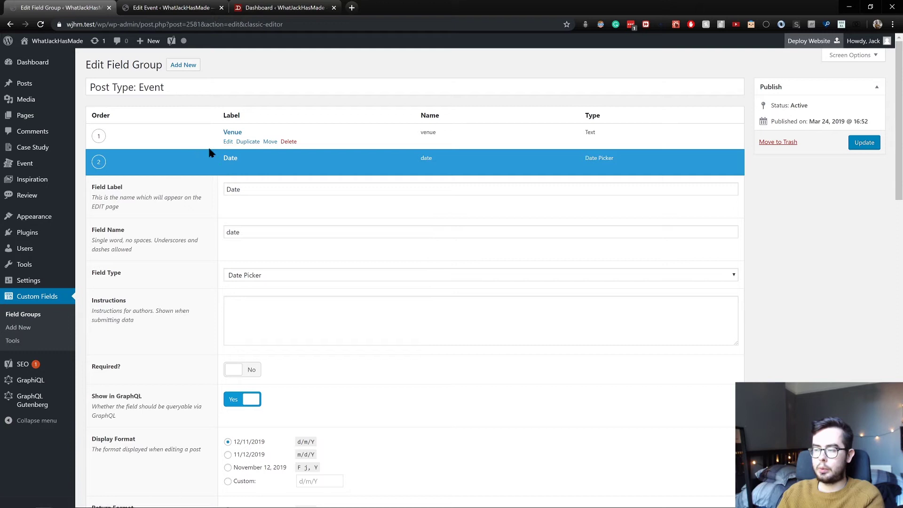
pyautogui.click(228, 169)
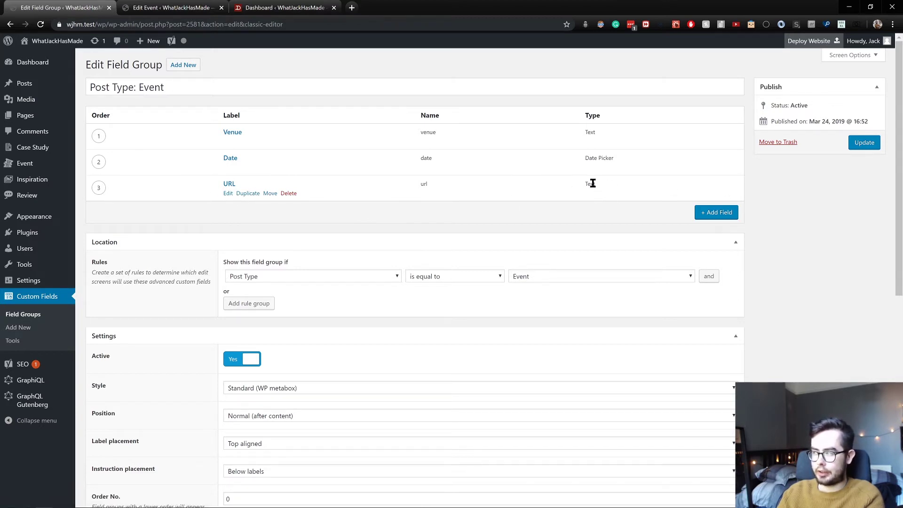
pyautogui.click(228, 193)
pyautogui.scroll(-1, 207, 210)
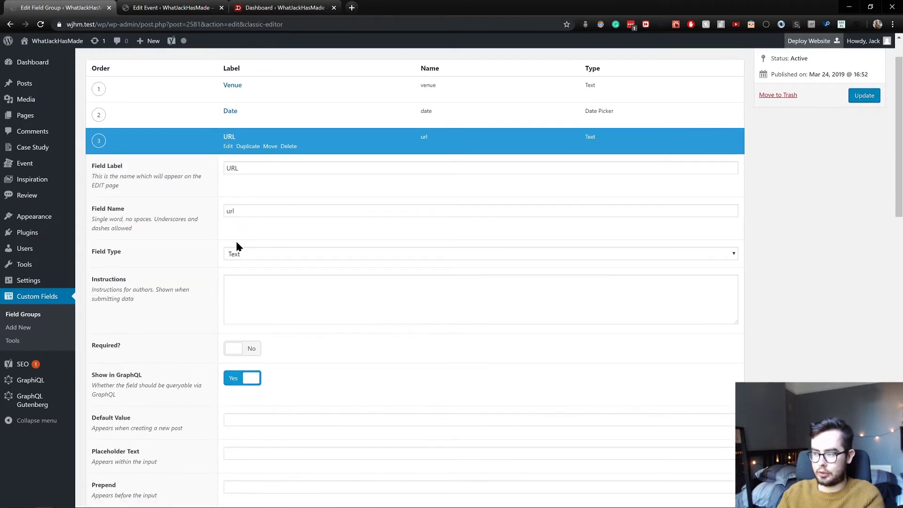
pyautogui.click(246, 252)
pyautogui.click(262, 320)
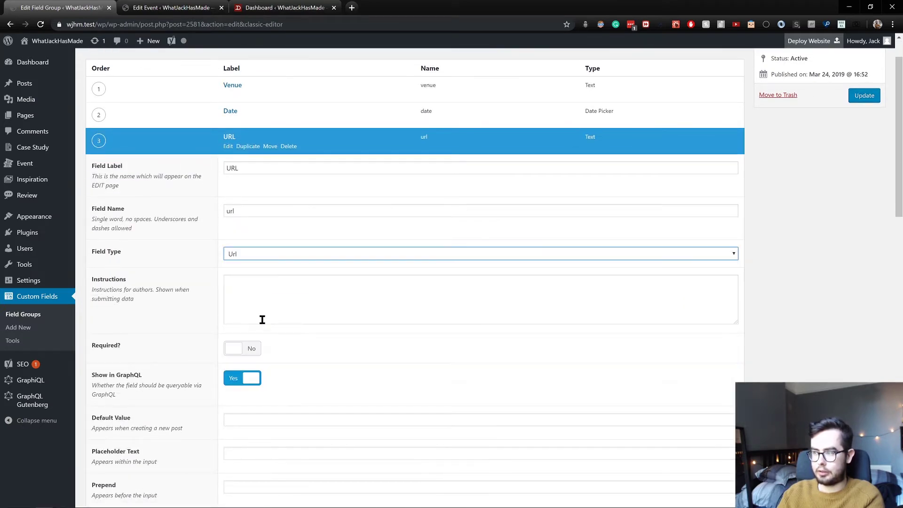
pyautogui.click(230, 149)
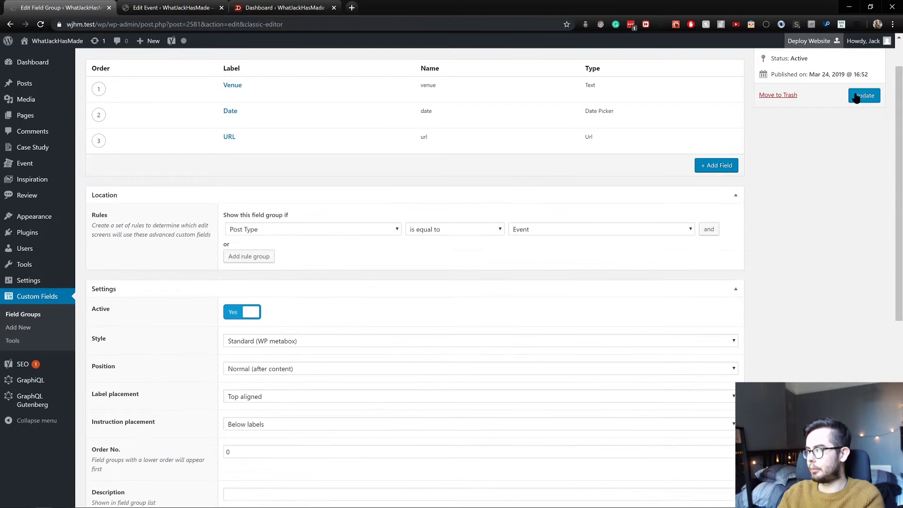
pyautogui.click(864, 96)
# Turn Show in GraphQL on, set GraphQL Field Name to PostTypeEventFields, and update the group
pyautogui.scroll(-2, 435, 209)
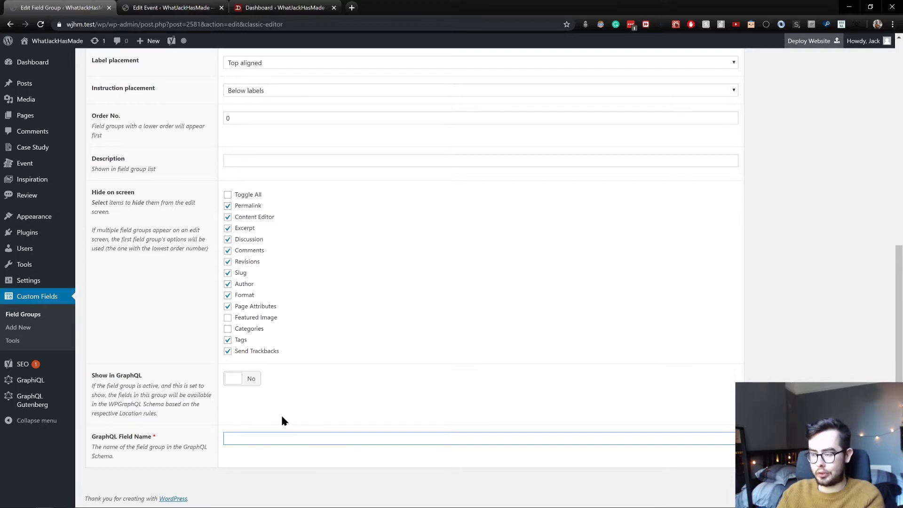
pyautogui.click(245, 385)
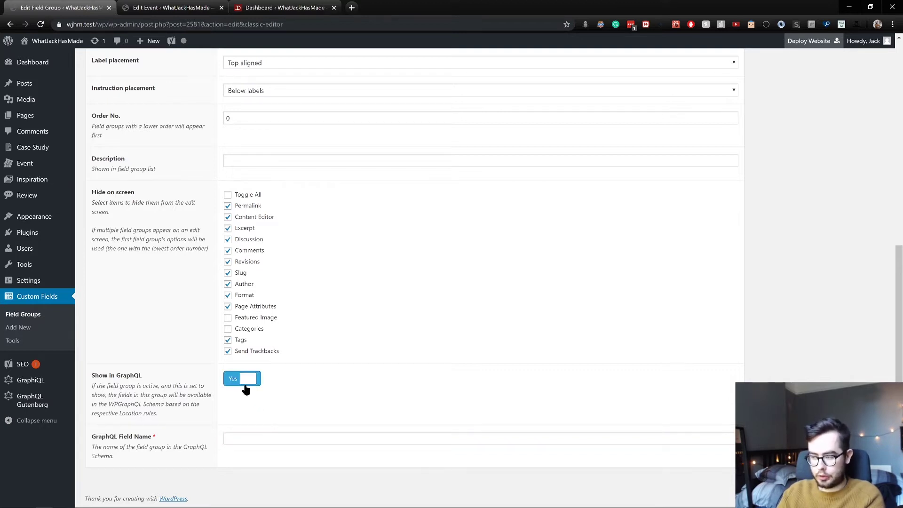
pyautogui.click(260, 433)
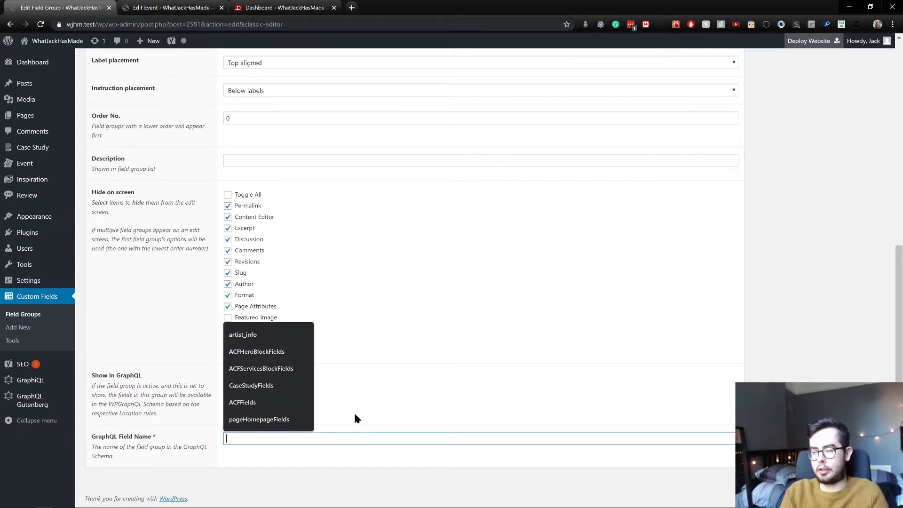
pyautogui.write('Pos')
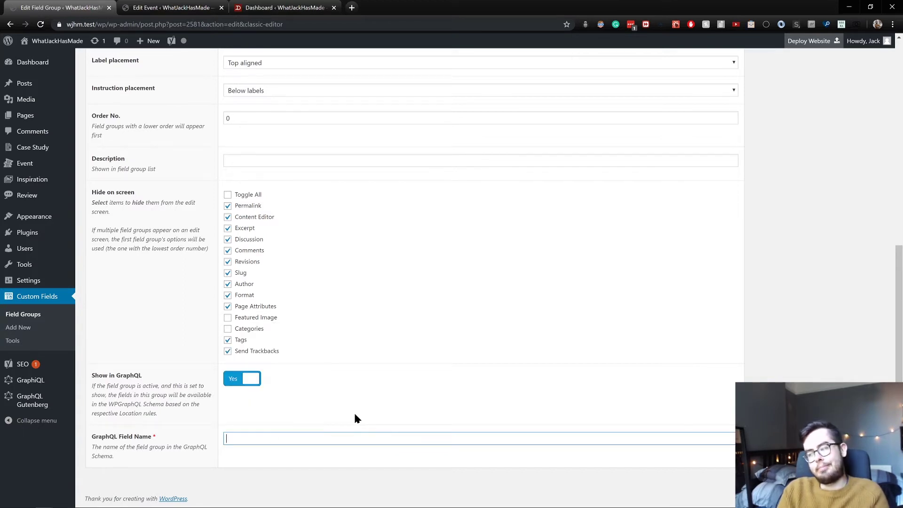
pyautogui.write('tType')
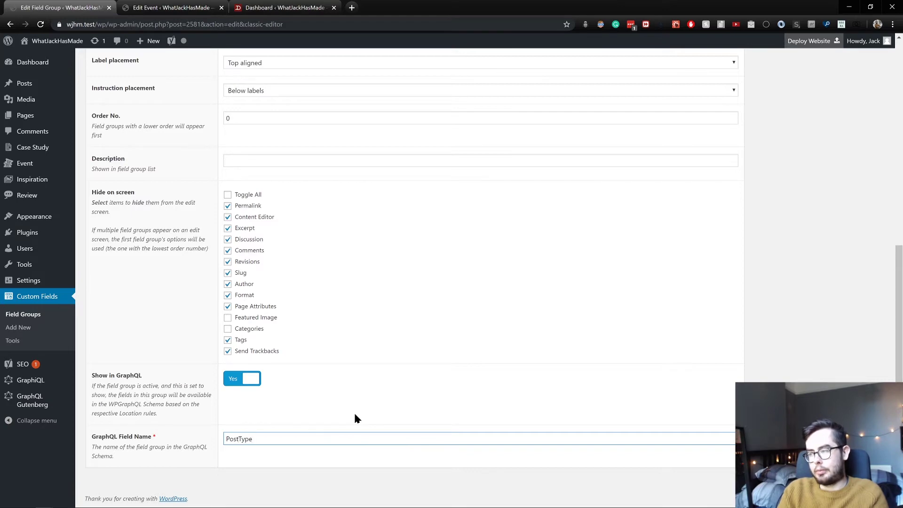
pyautogui.write('EventFields')
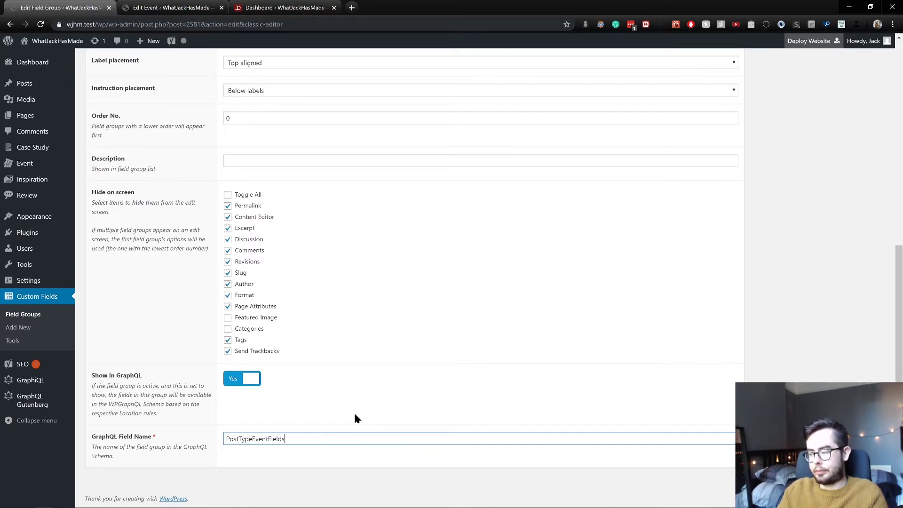
pyautogui.scroll(8, 588, 282)
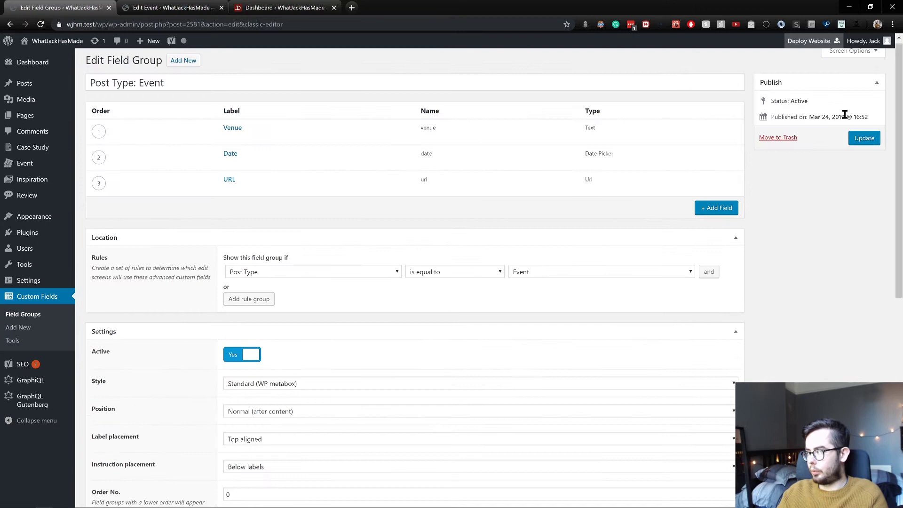
pyautogui.click(874, 143)
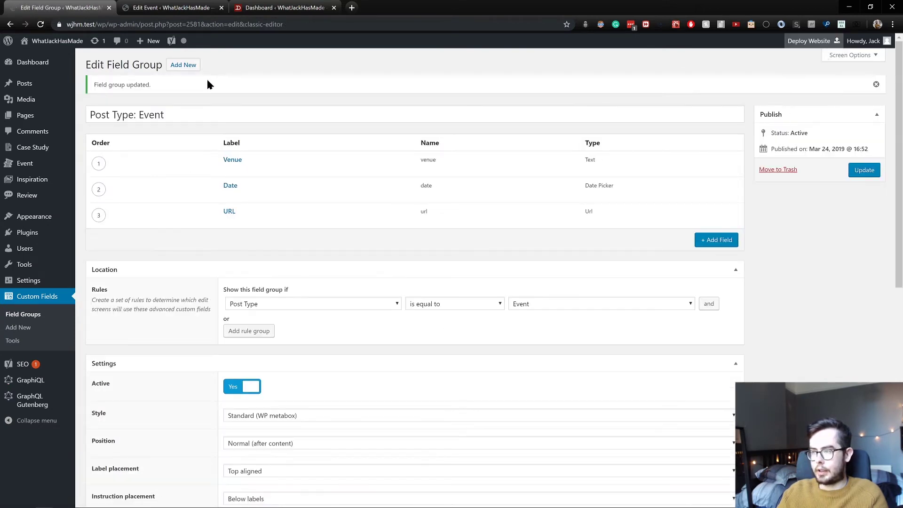
# From the Events list, edit the first 'Finish What You Started' event and expand its Yoast SEO box
pyautogui.click(136, 10)
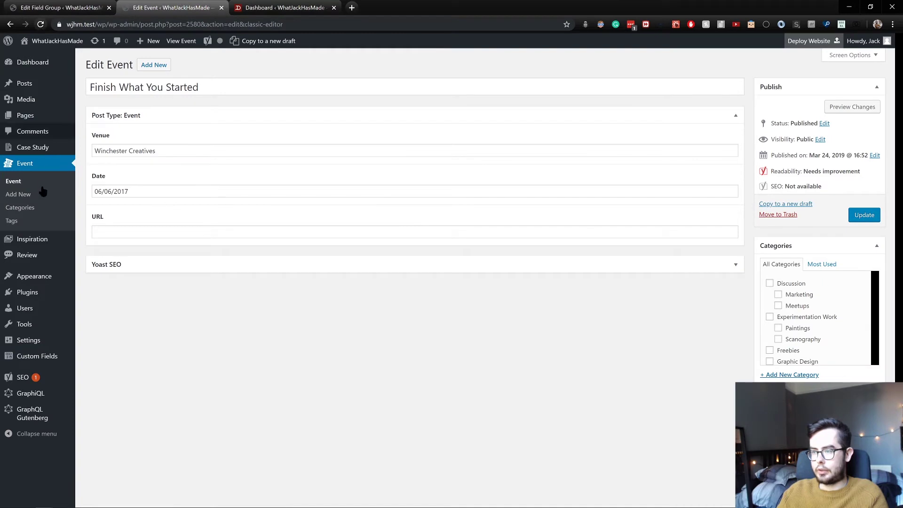
pyautogui.click(39, 185)
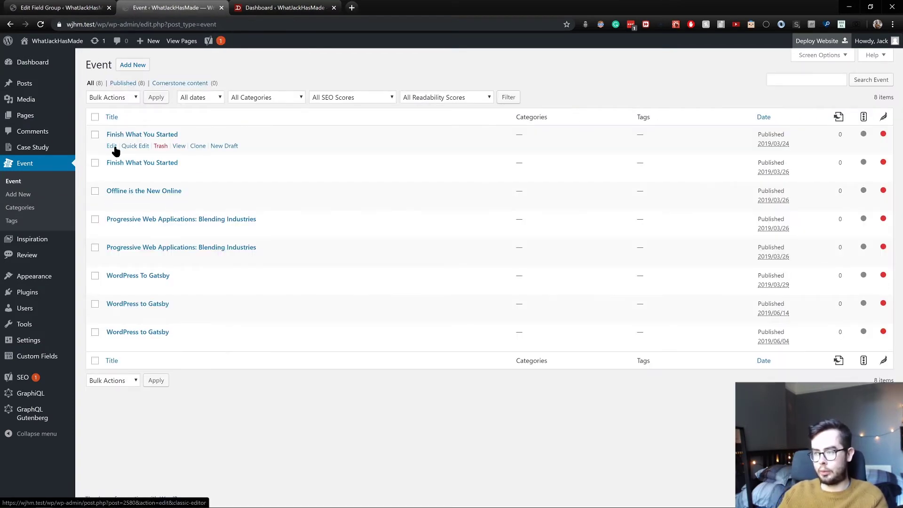
pyautogui.click(114, 148)
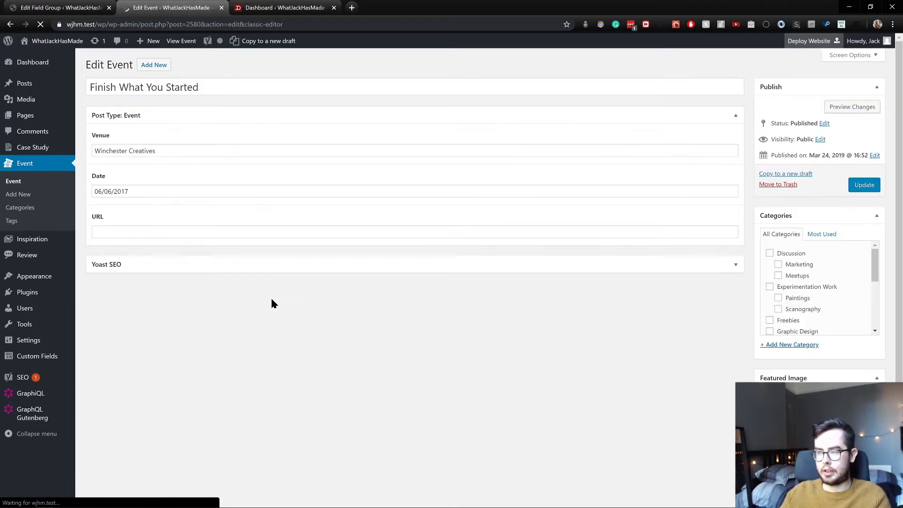
pyautogui.click(145, 232)
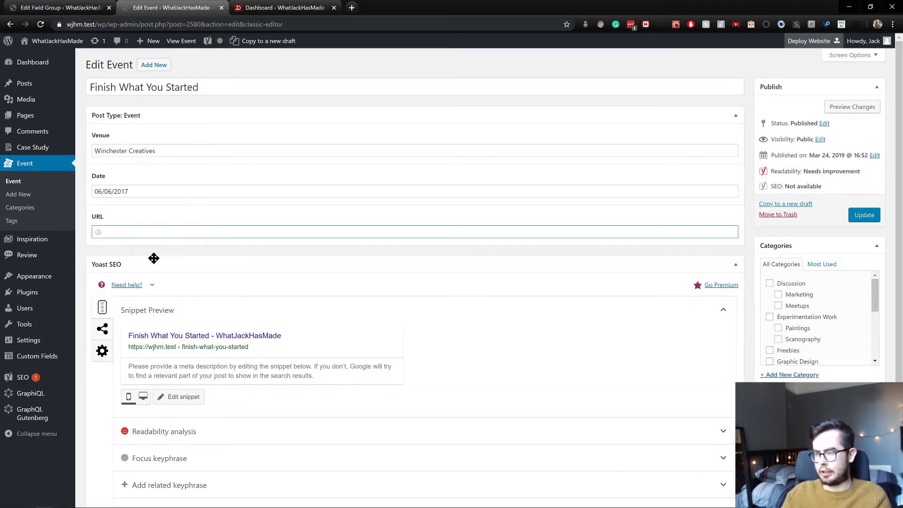
pyautogui.click(151, 260)
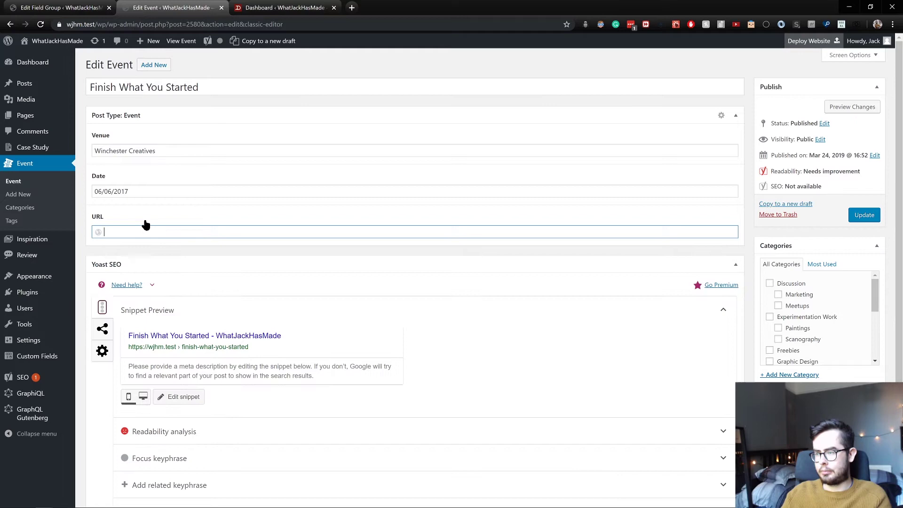
pyautogui.scroll(-2, 145, 226)
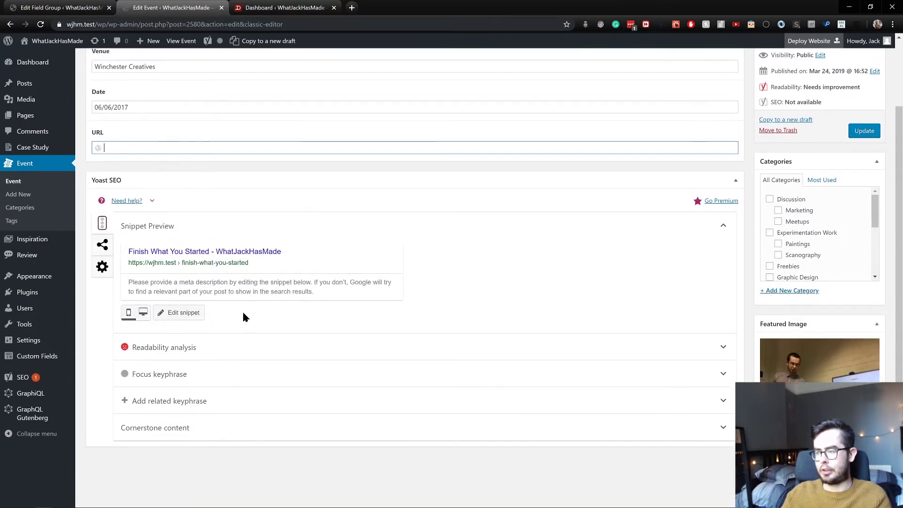
pyautogui.scroll(2, 245, 315)
pyautogui.scroll(-1, 366, 298)
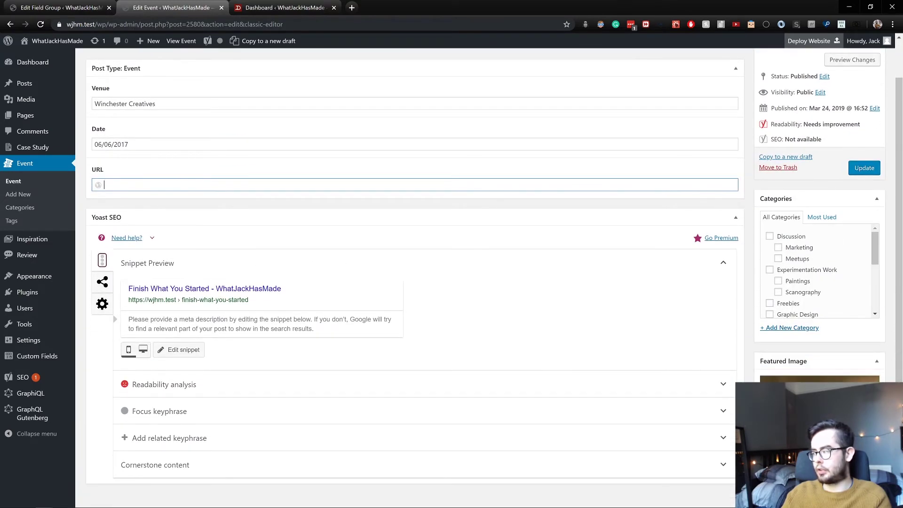
pyautogui.scroll(1, 818, 301)
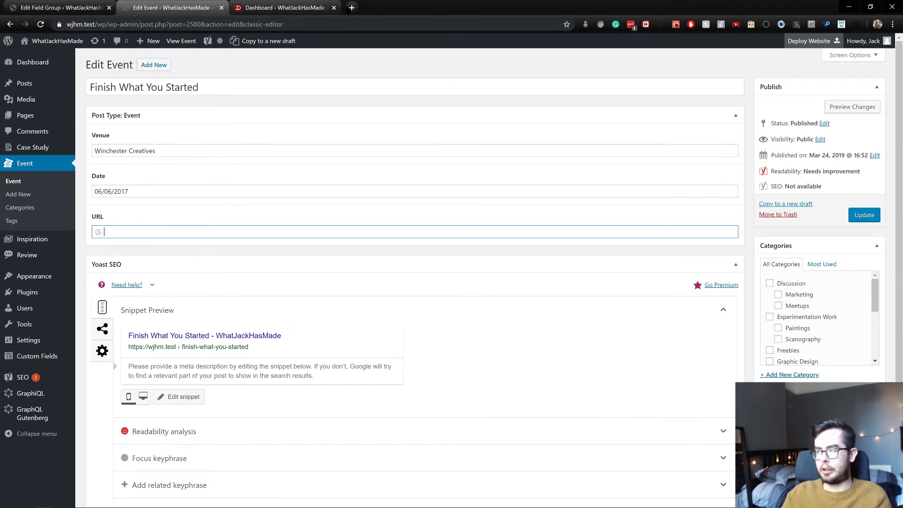
# Search for winchestercreatives and reach the Winchester Creatives site past the certificate warning
pyautogui.click(352, 7)
pyautogui.write('w')
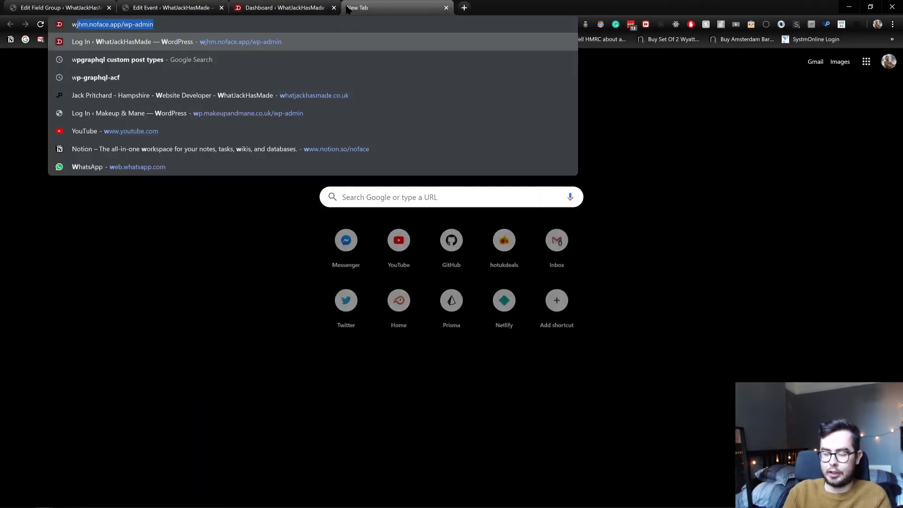
pyautogui.write('inchestercreatives')
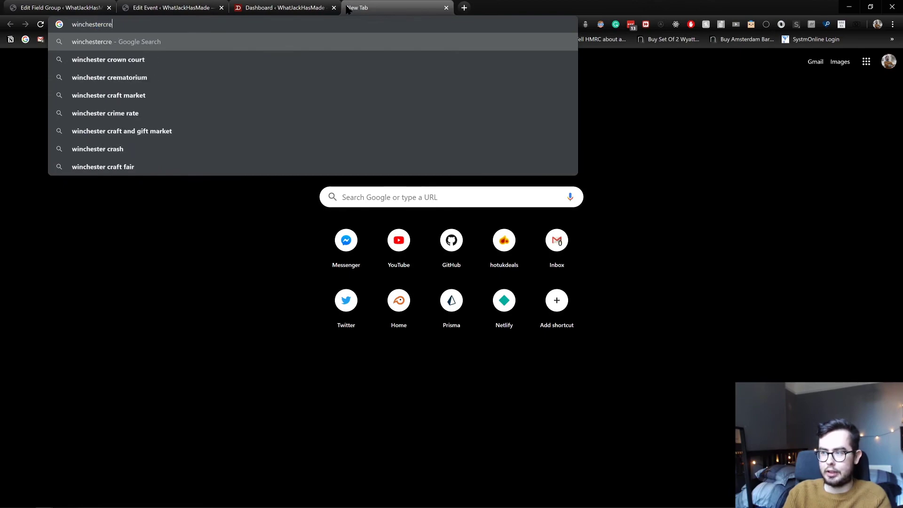
pyautogui.press('Return')
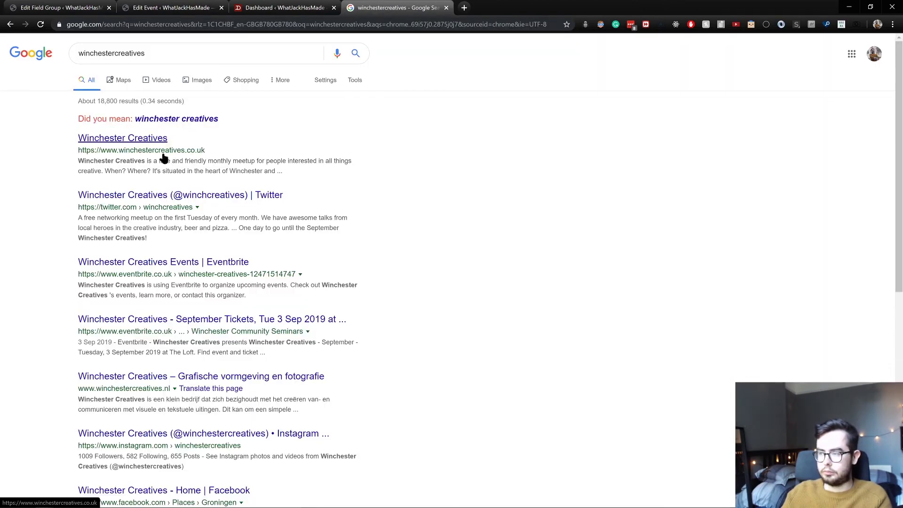
pyautogui.click(148, 151)
pyautogui.click(160, 27)
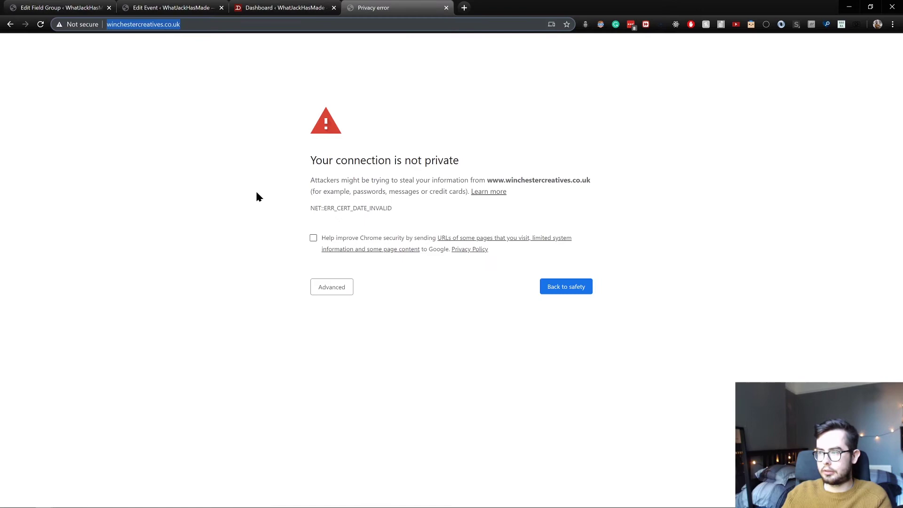
pyautogui.click(336, 288)
pyautogui.click(347, 382)
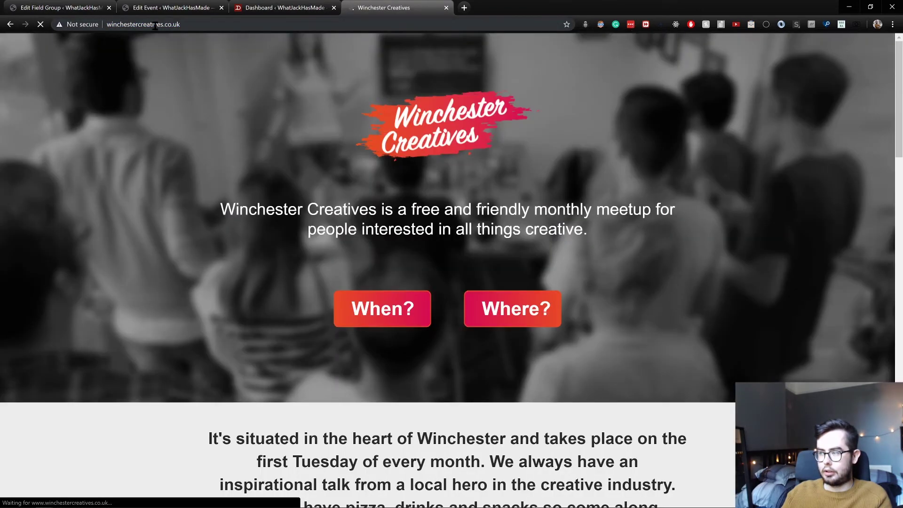
pyautogui.click(155, 24)
pyautogui.hotkey('ctrl', 'c')
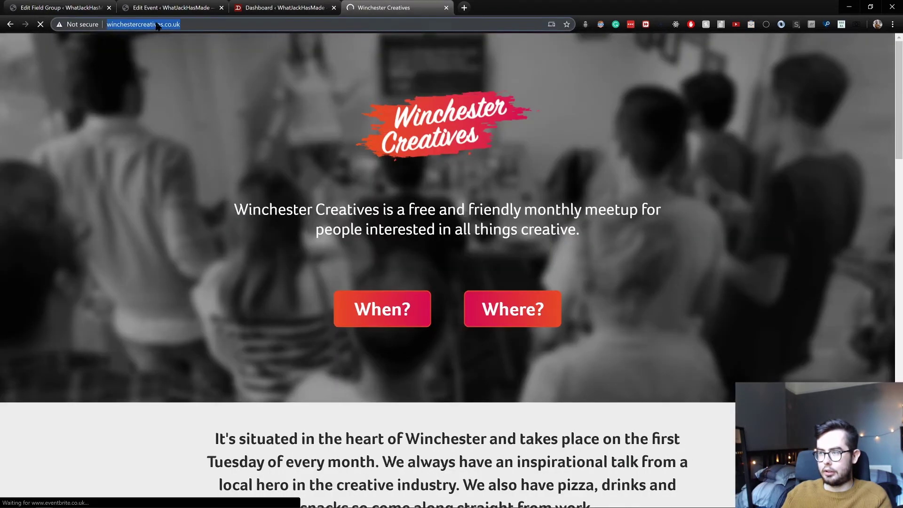
pyautogui.click(188, 7)
pyautogui.click(164, 233)
pyautogui.hotkey('ctrl', 'v')
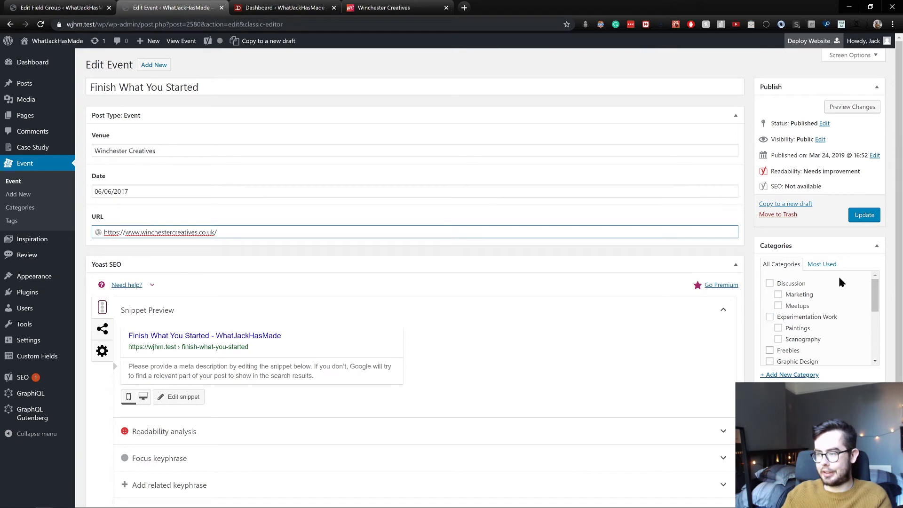
# Update the 'Finish What You Started' event to store its Winchester Creatives URL
pyautogui.click(861, 217)
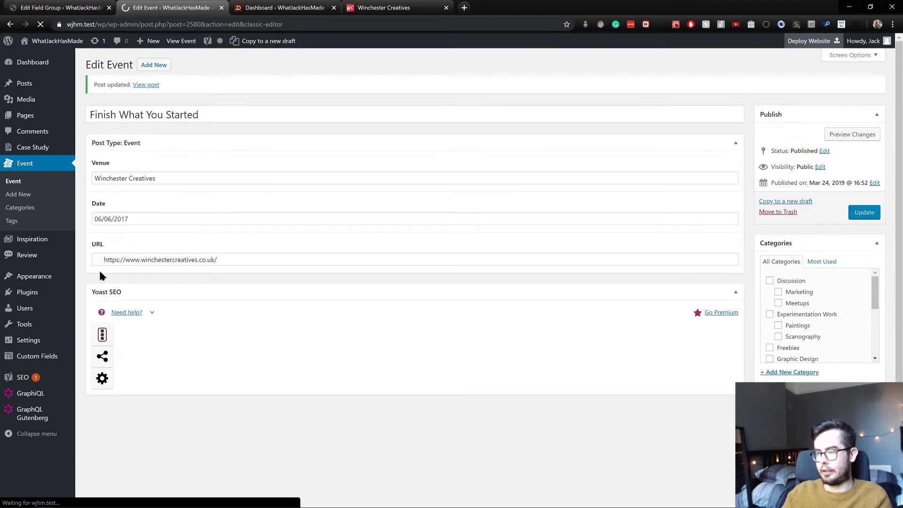
# In GraphiQL, build an events > nodes > PostTypeEventFields query with fieldGroupName and run it
pyautogui.click(40, 400)
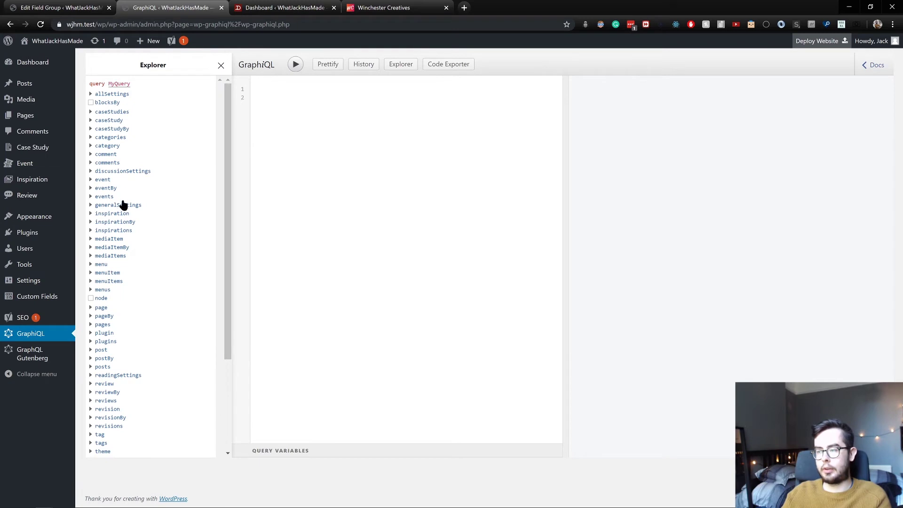
pyautogui.click(104, 196)
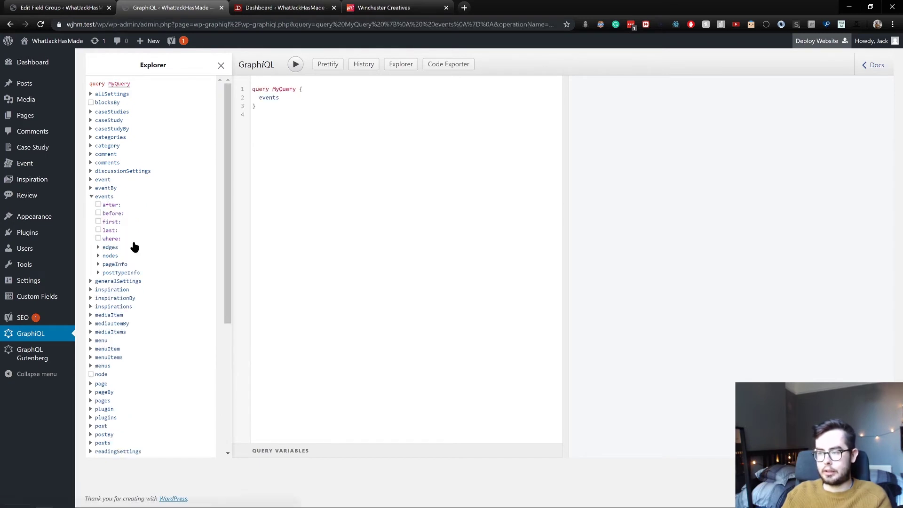
pyautogui.click(110, 256)
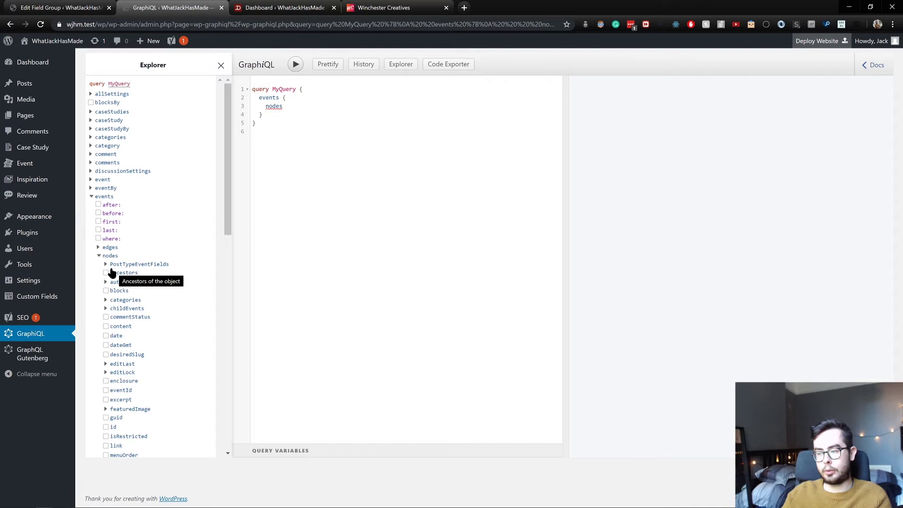
pyautogui.click(162, 264)
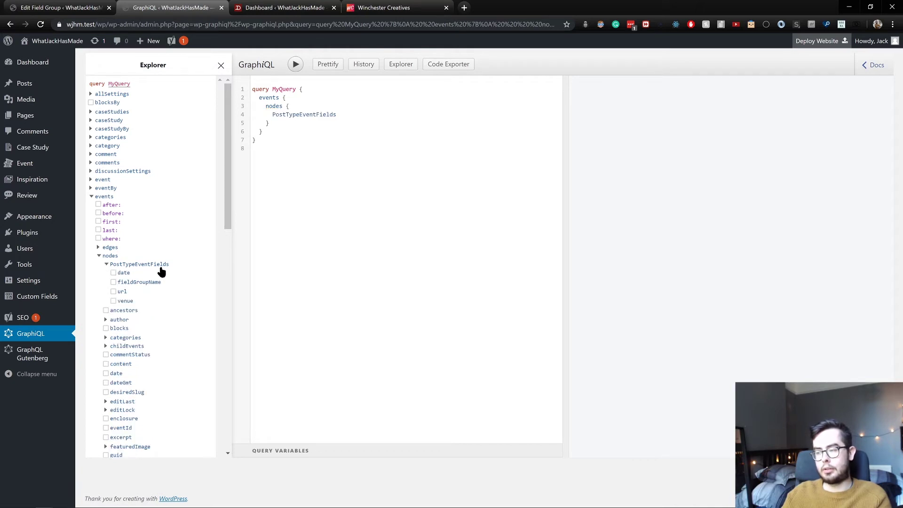
pyautogui.scroll(-1, 171, 254)
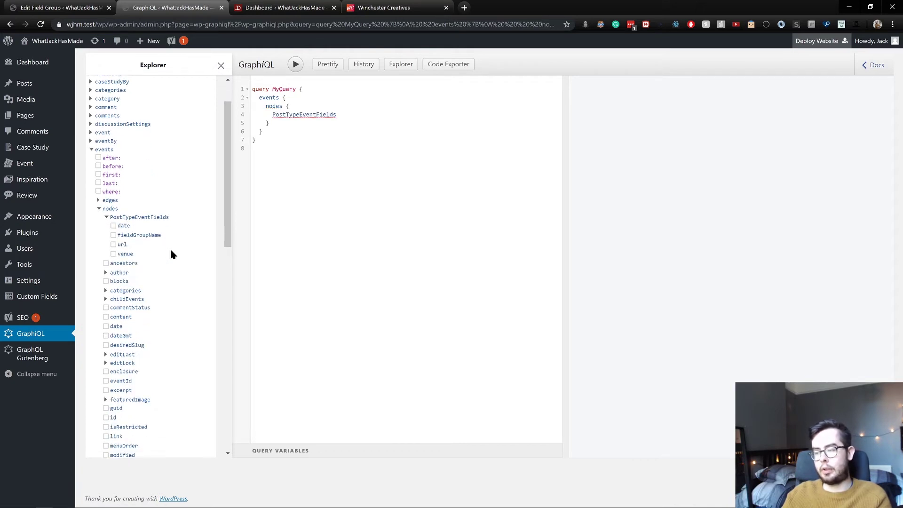
pyautogui.click(133, 236)
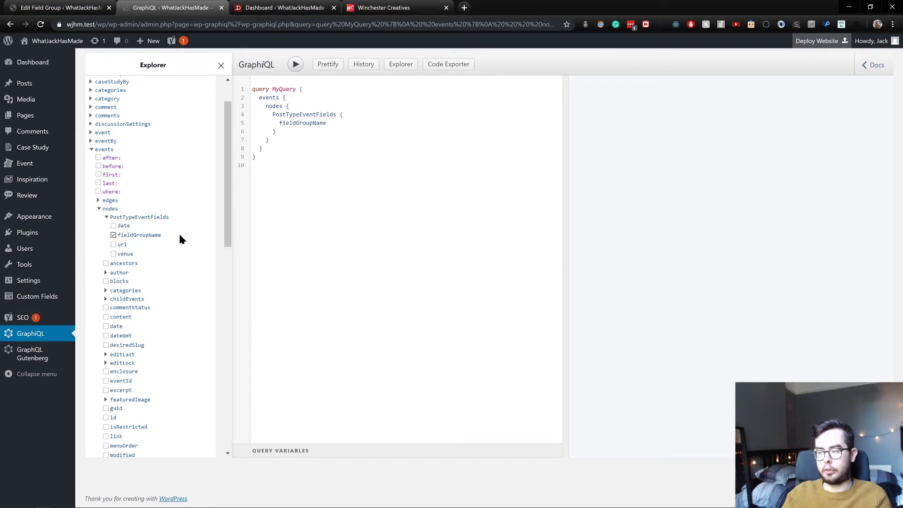
pyautogui.click(296, 66)
# Replace fieldGroupName with date in the PostTypeEventFields selection
pyautogui.moveTo(272, 114); pyautogui.dragTo(336, 114)
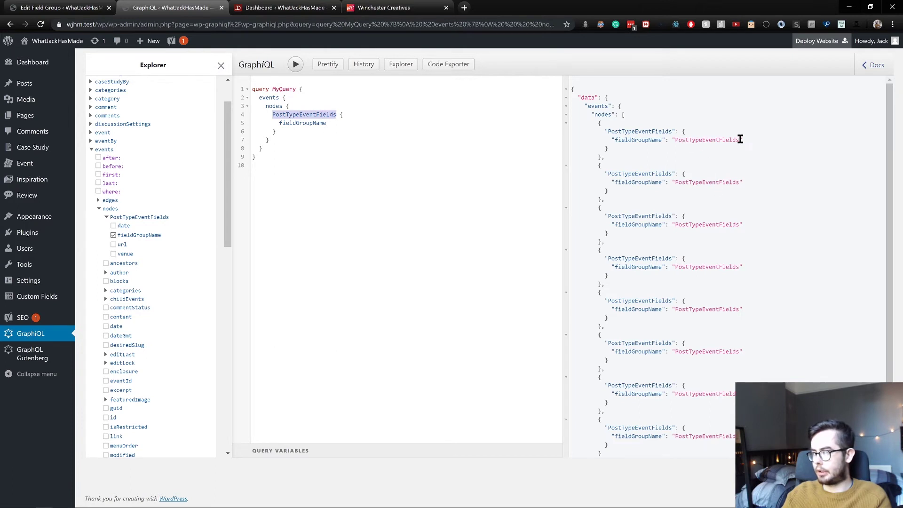
pyautogui.scroll(-1, 653, 339)
pyautogui.scroll(1, 653, 339)
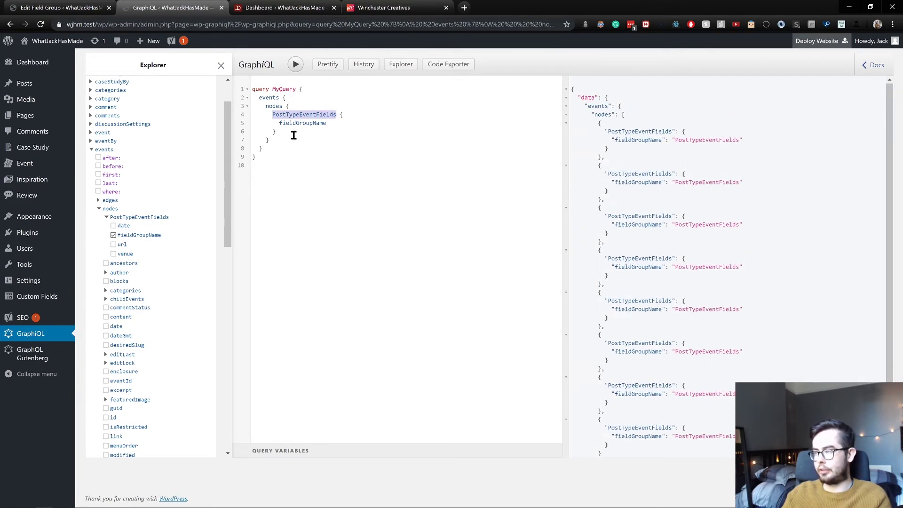
pyautogui.click(121, 235)
pyautogui.click(124, 225)
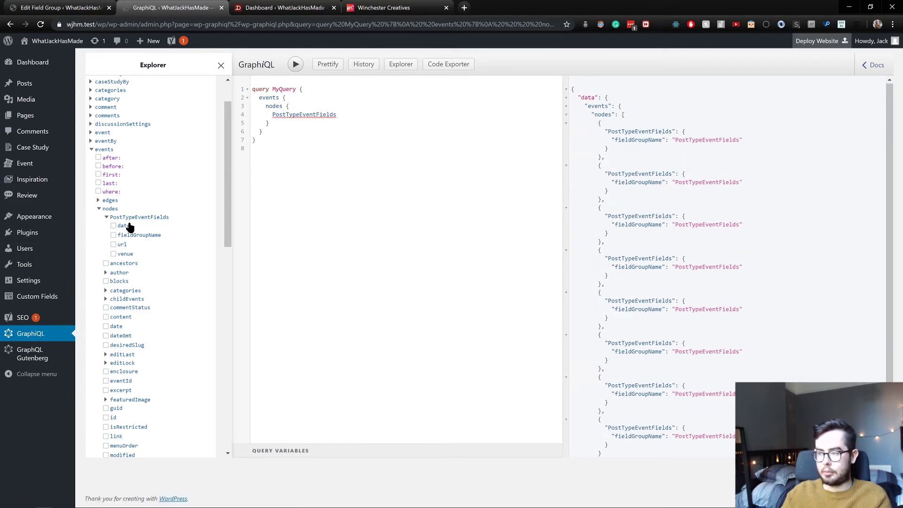
pyautogui.click(126, 253)
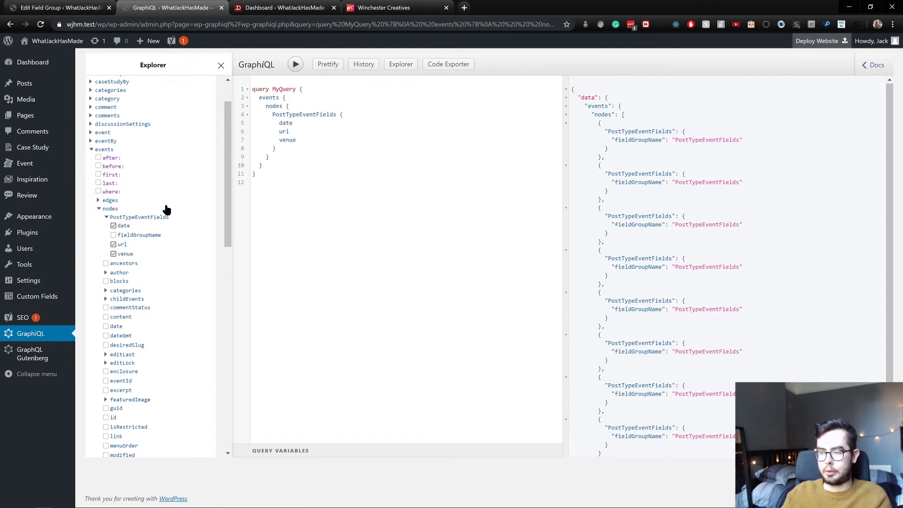
pyautogui.click(296, 65)
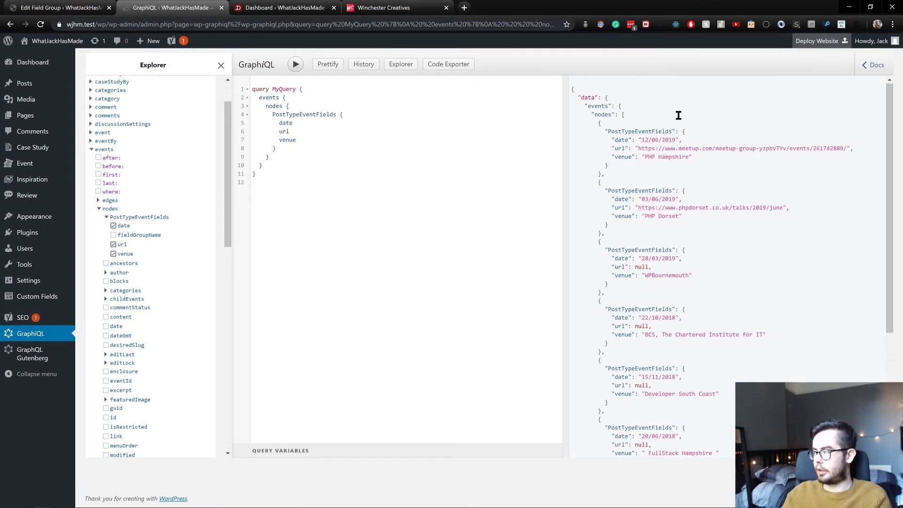
pyautogui.moveTo(602, 137); pyautogui.dragTo(672, 259)
pyautogui.click(672, 259)
pyautogui.scroll(-3, 699, 245)
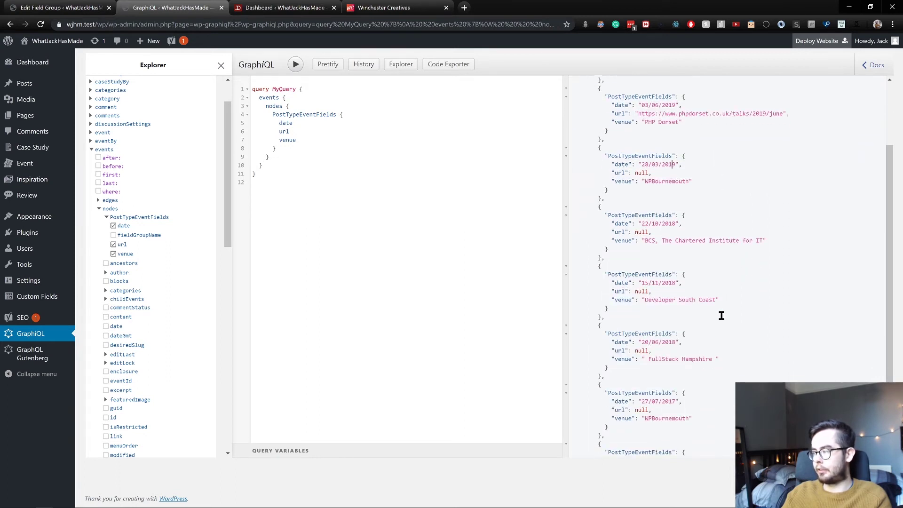
pyautogui.scroll(2, 708, 337)
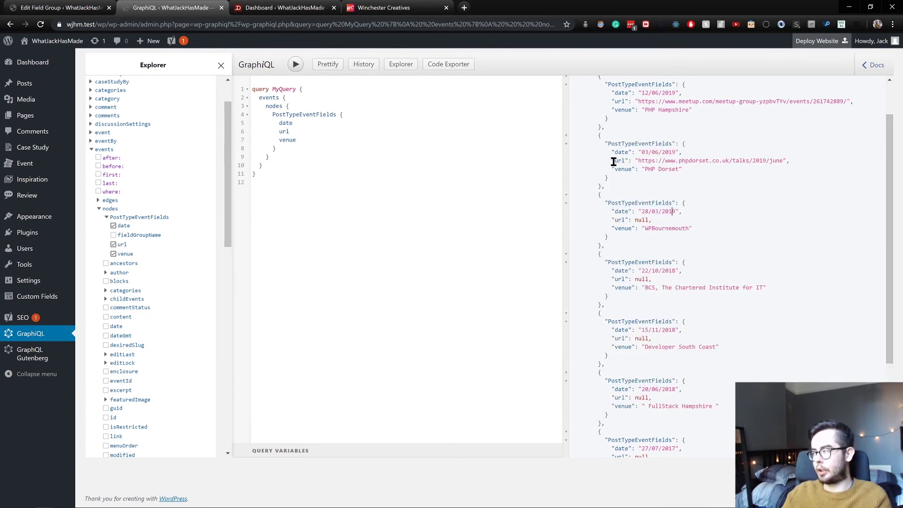
pyautogui.moveTo(620, 162); pyautogui.dragTo(813, 167)
pyautogui.click(812, 167)
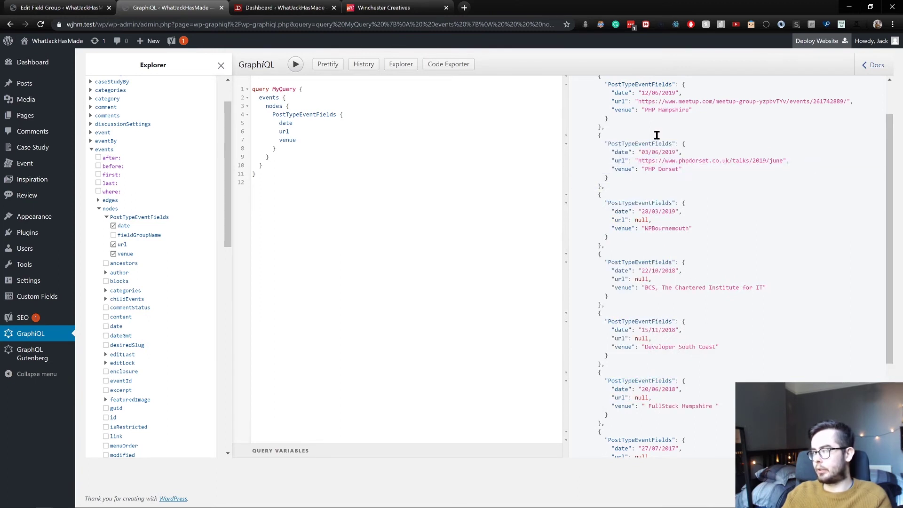
pyautogui.scroll(1, 649, 114)
pyautogui.scroll(1, 650, 113)
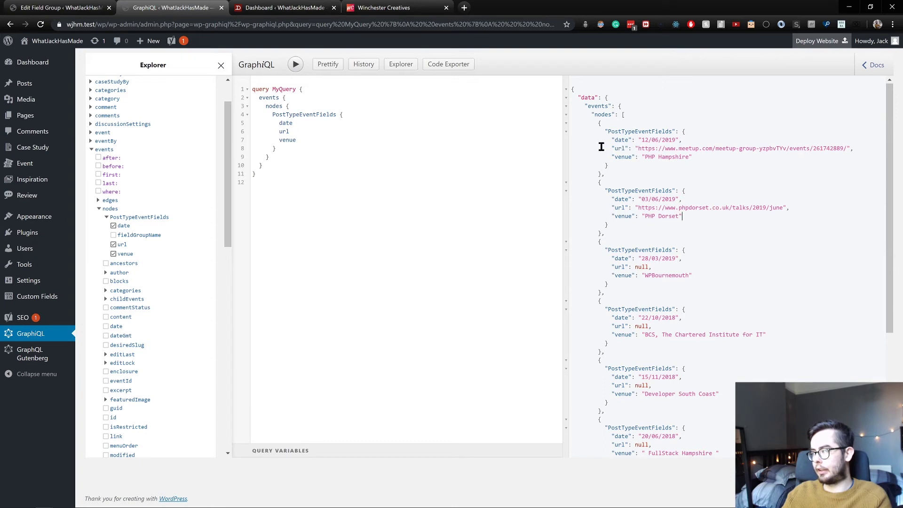
pyautogui.moveTo(603, 147); pyautogui.dragTo(806, 148)
pyautogui.scroll(-3, 682, 263)
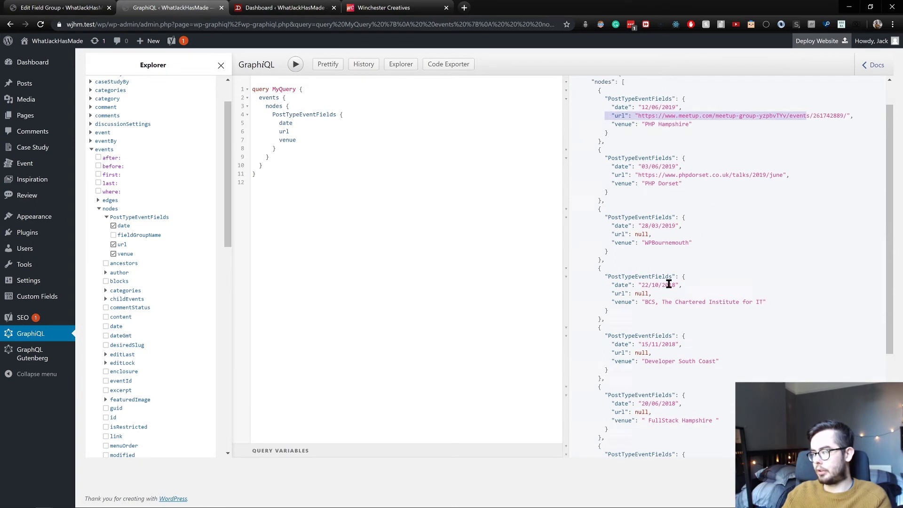
pyautogui.scroll(-5, 651, 267)
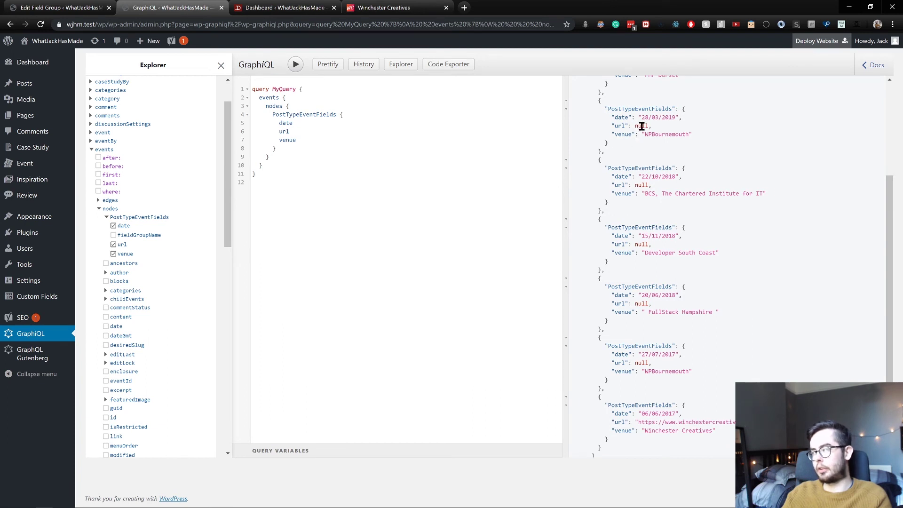
pyautogui.scroll(1, 675, 153)
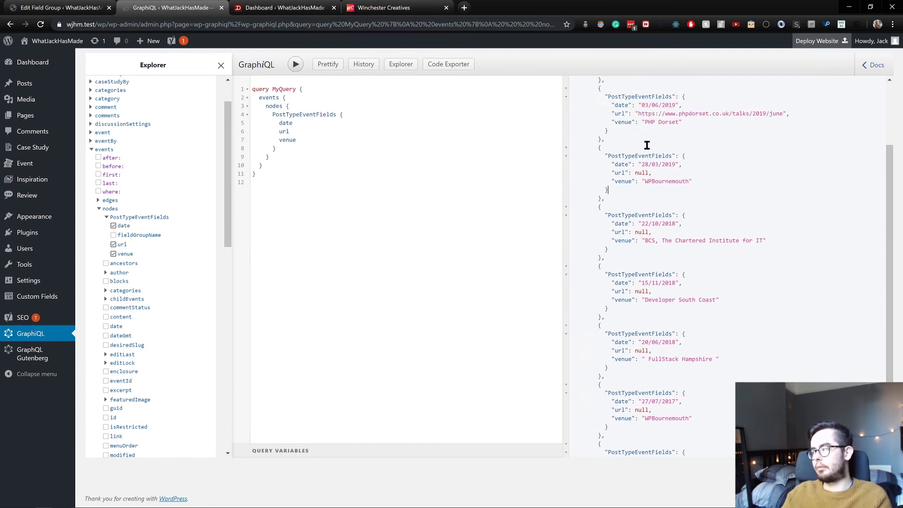
pyautogui.scroll(-3, 654, 139)
pyautogui.scroll(4, 675, 204)
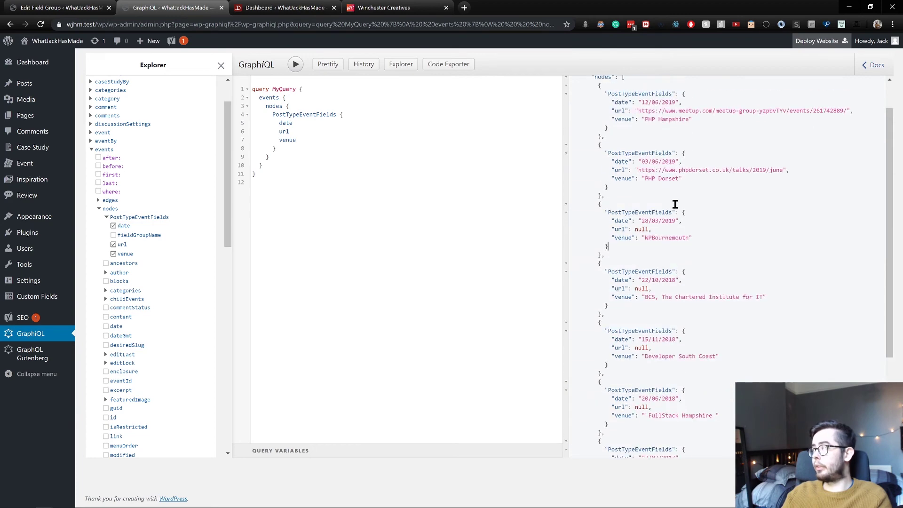
pyautogui.scroll(1, 705, 207)
pyautogui.scroll(-4, 685, 367)
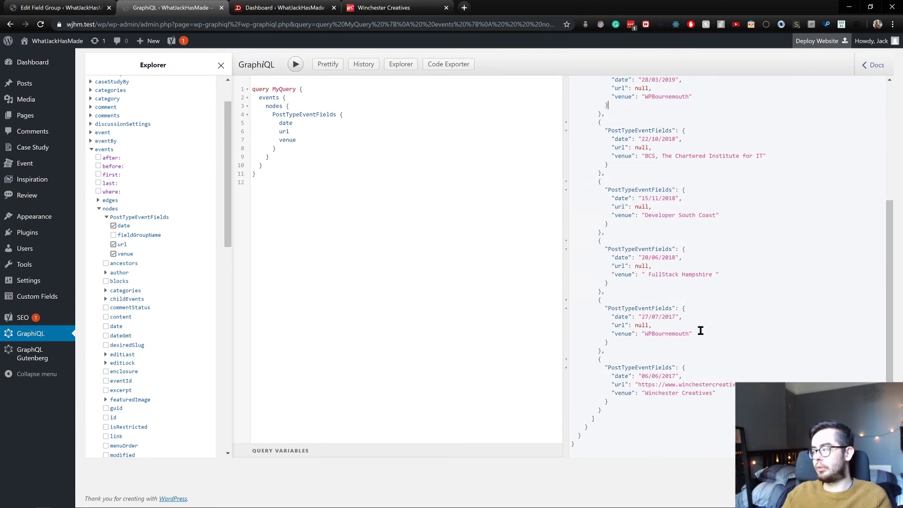
pyautogui.scroll(4, 695, 188)
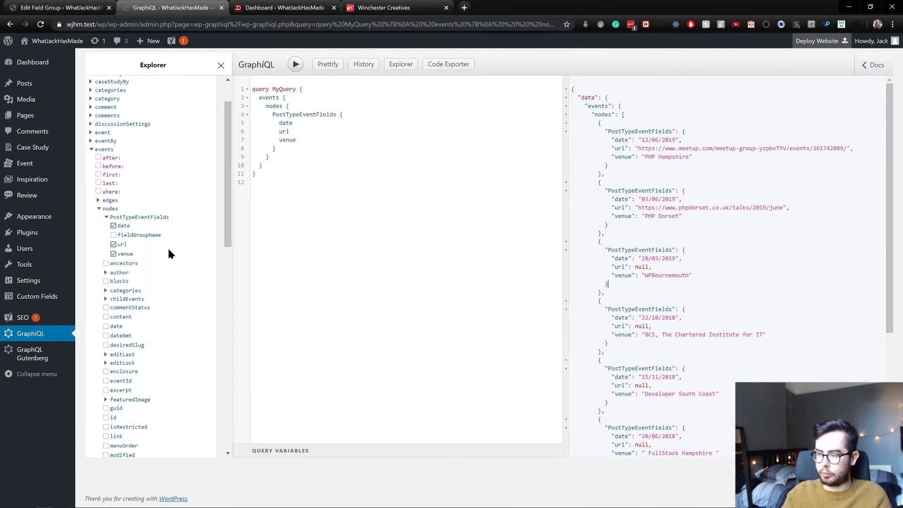
# Add featuredImage altText to the events query
pyautogui.scroll(-2, 170, 254)
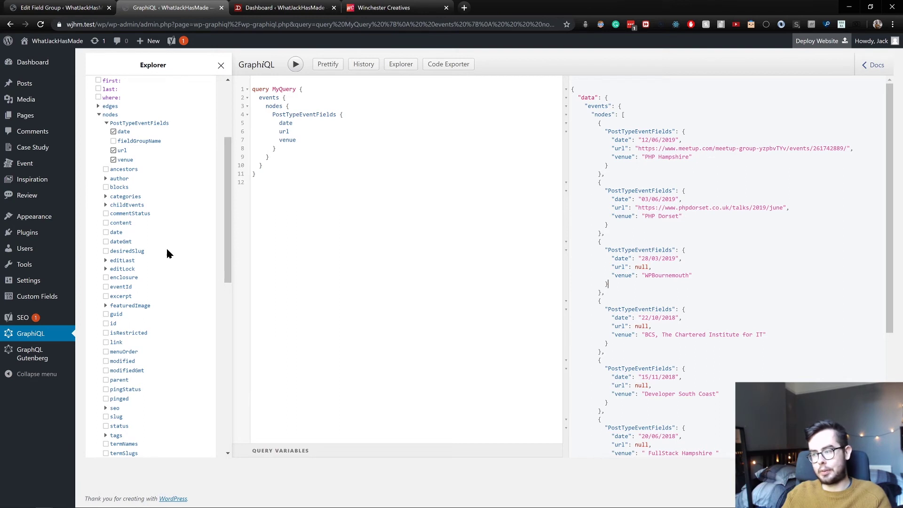
pyautogui.scroll(-1, 165, 247)
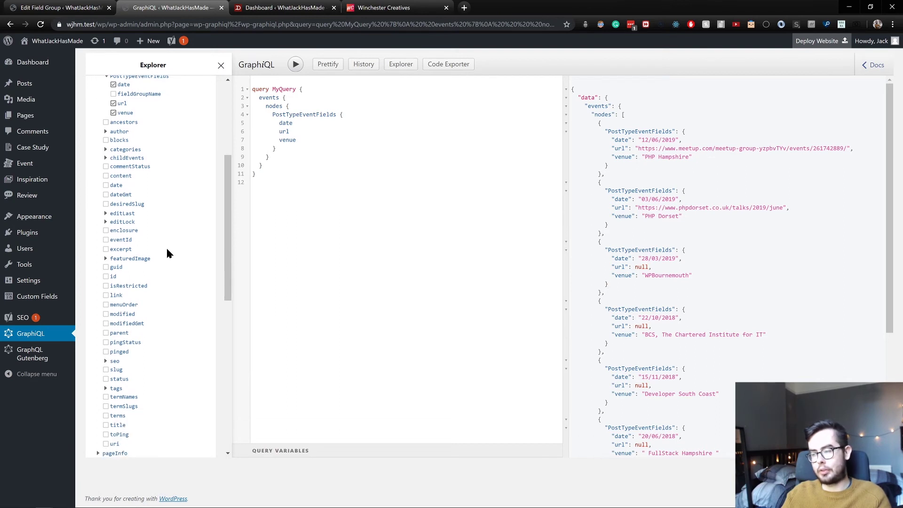
pyautogui.click(140, 259)
pyautogui.click(137, 268)
# Run the query with featuredImage sizes at MEDIUM, inspect the results, then remove sizes
pyautogui.scroll(-4, 146, 280)
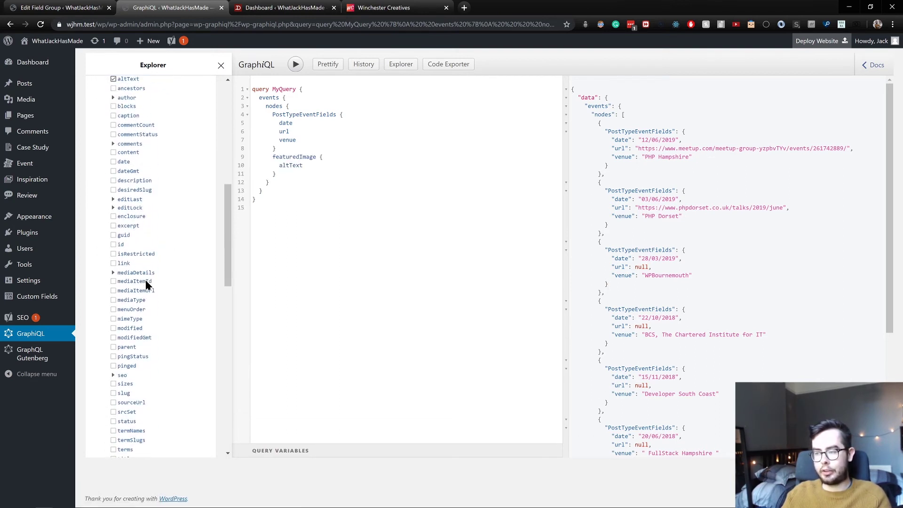
pyautogui.scroll(-1, 144, 212)
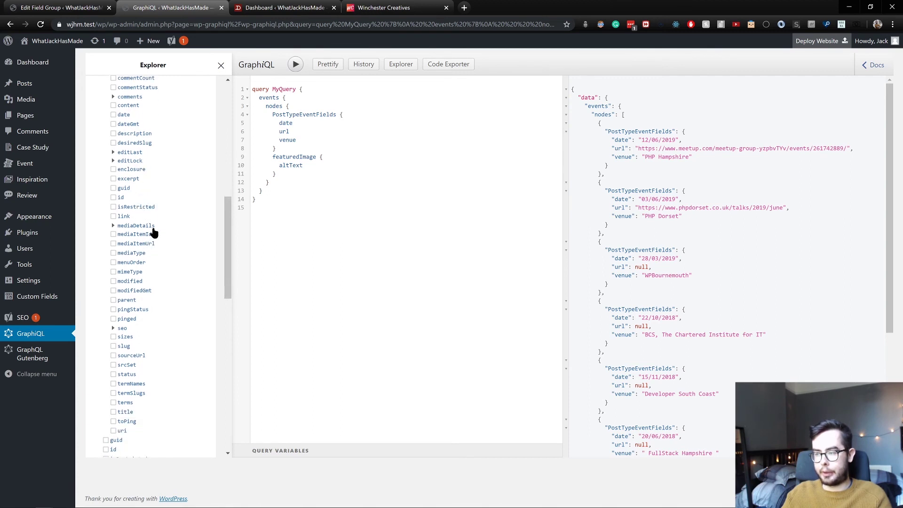
pyautogui.scroll(-1, 154, 234)
pyautogui.click(134, 291)
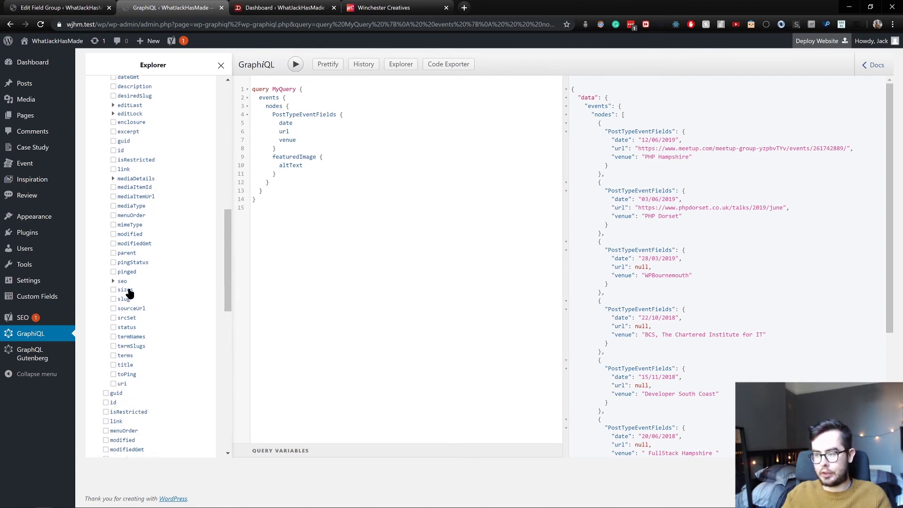
pyautogui.click(132, 301)
pyautogui.click(174, 302)
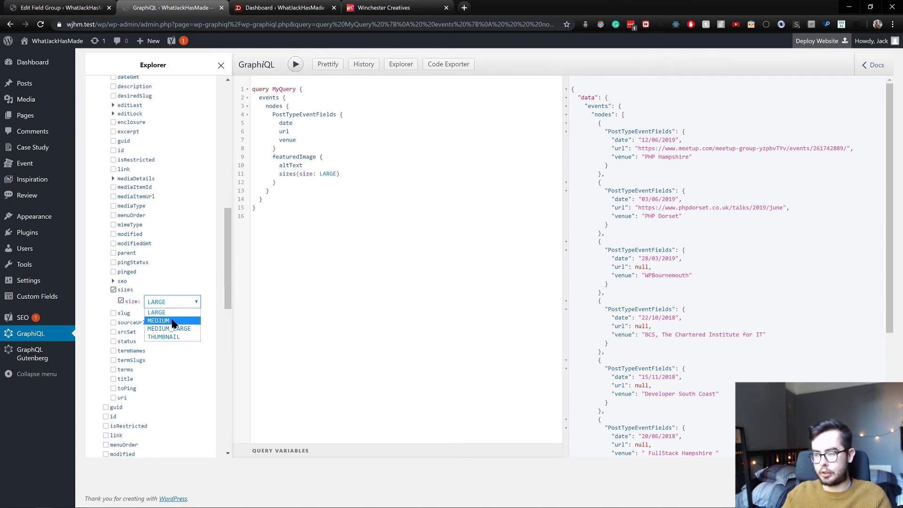
pyautogui.click(172, 321)
pyautogui.click(295, 64)
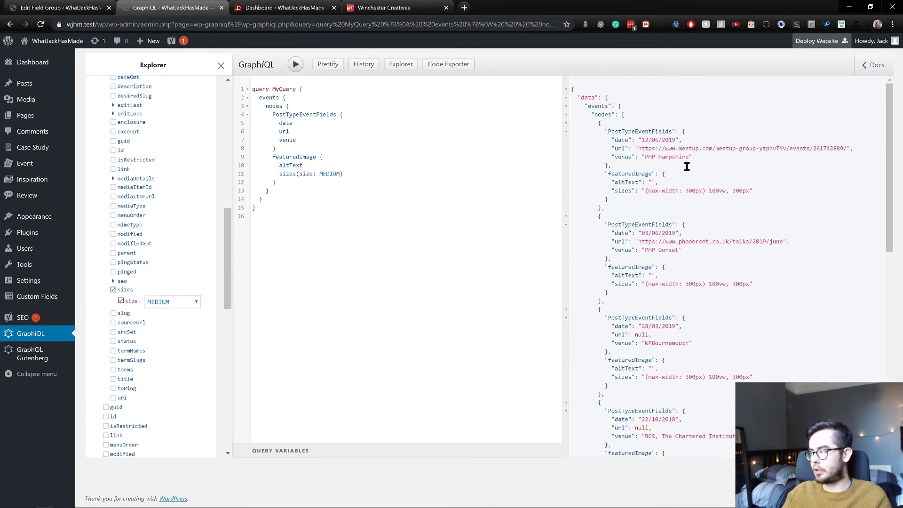
pyautogui.moveTo(605, 131); pyautogui.dragTo(653, 162)
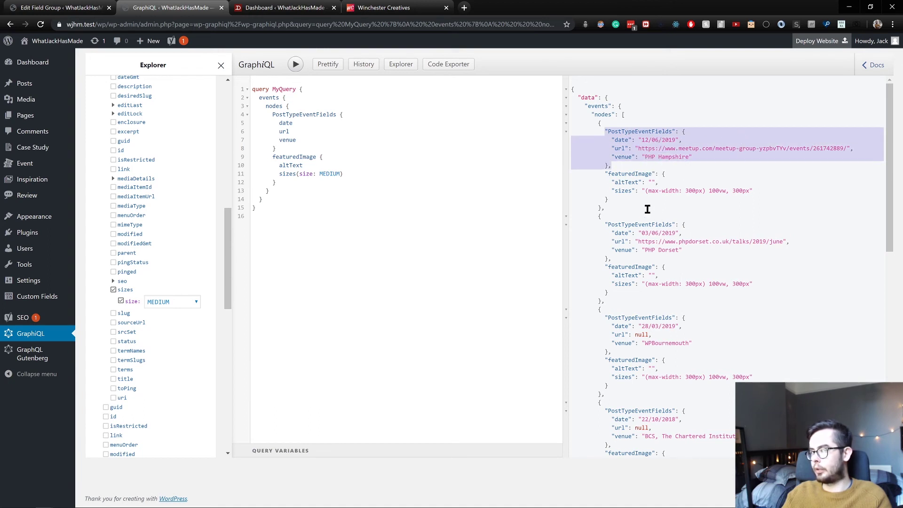
pyautogui.moveTo(649, 207); pyautogui.dragTo(613, 168)
pyautogui.click(612, 168)
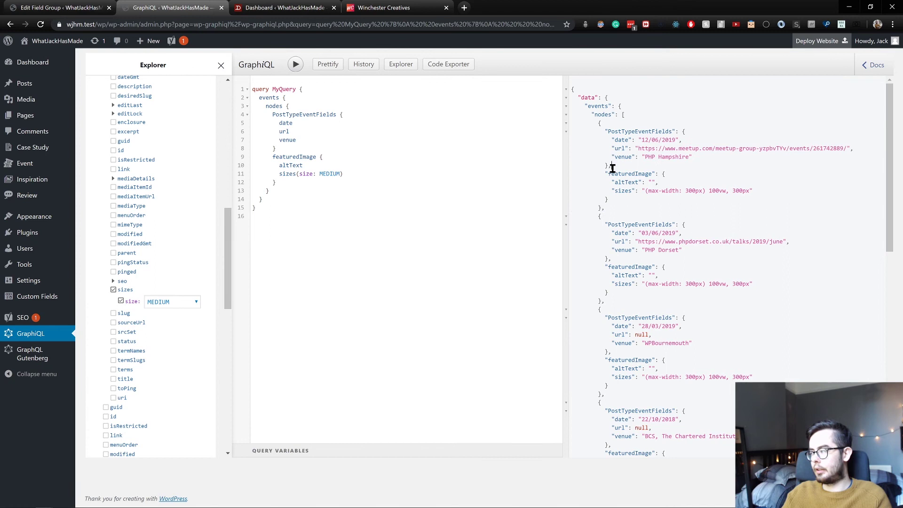
pyautogui.click(133, 290)
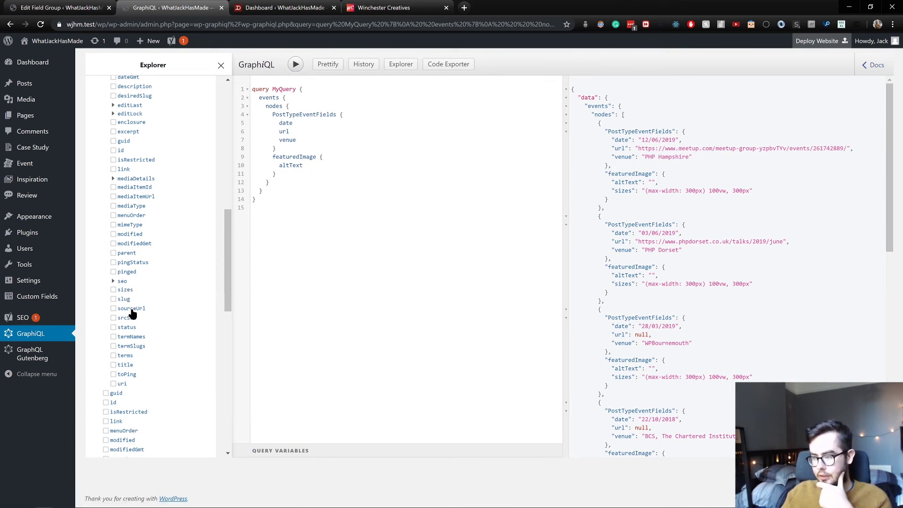
# Request featuredImage sourceUrl at size LARGE and run the query
pyautogui.click(132, 309)
pyautogui.click(163, 320)
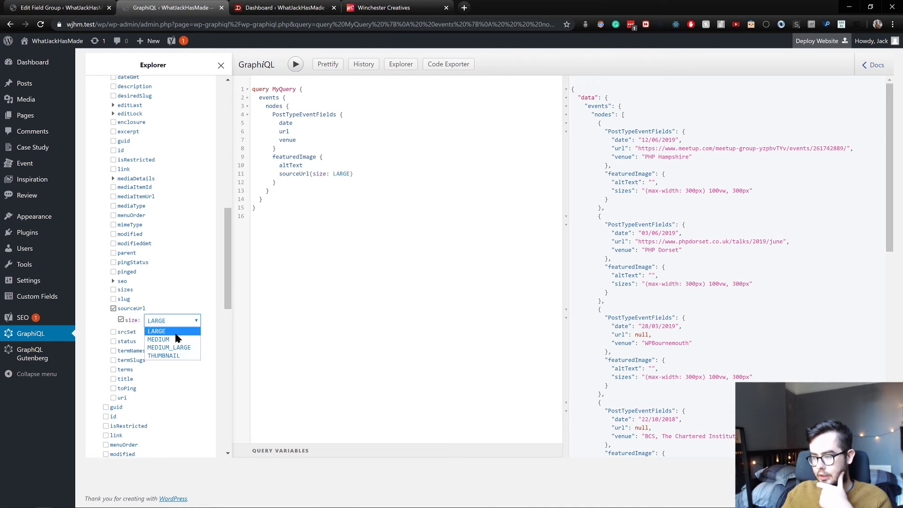
pyautogui.click(169, 331)
pyautogui.click(295, 65)
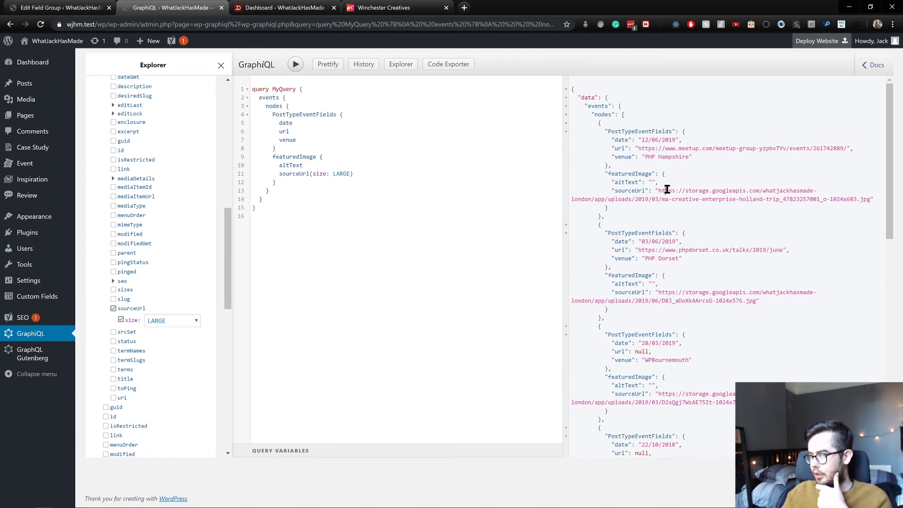
# Review the returned 1024px large image URLs for the first two events
pyautogui.moveTo(663, 191); pyautogui.dragTo(867, 200)
pyautogui.click(866, 199)
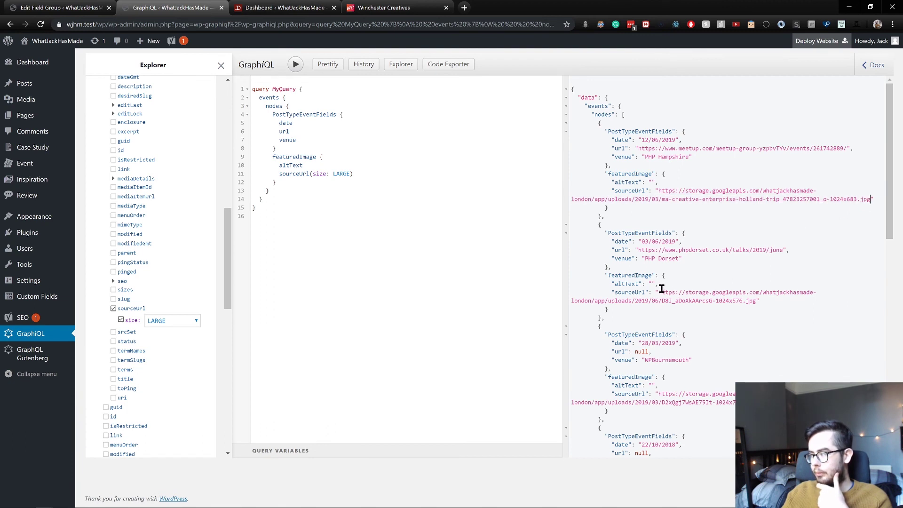
pyautogui.moveTo(659, 292); pyautogui.dragTo(761, 301)
pyautogui.click(756, 295)
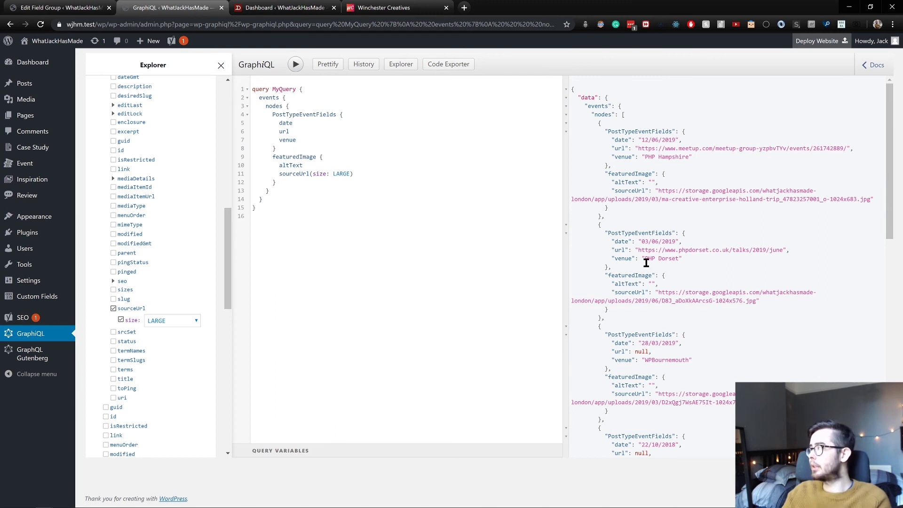
pyautogui.moveTo(586, 89); pyautogui.dragTo(669, 399)
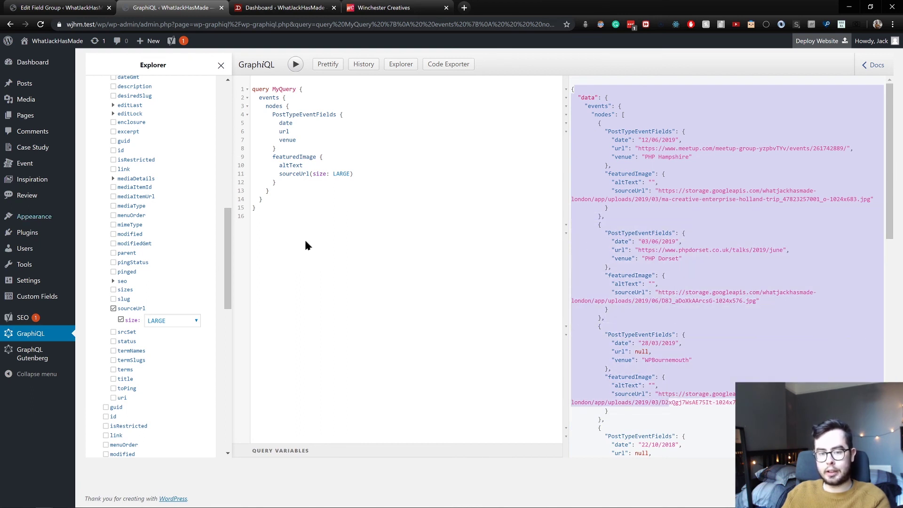
pyautogui.click(588, 225)
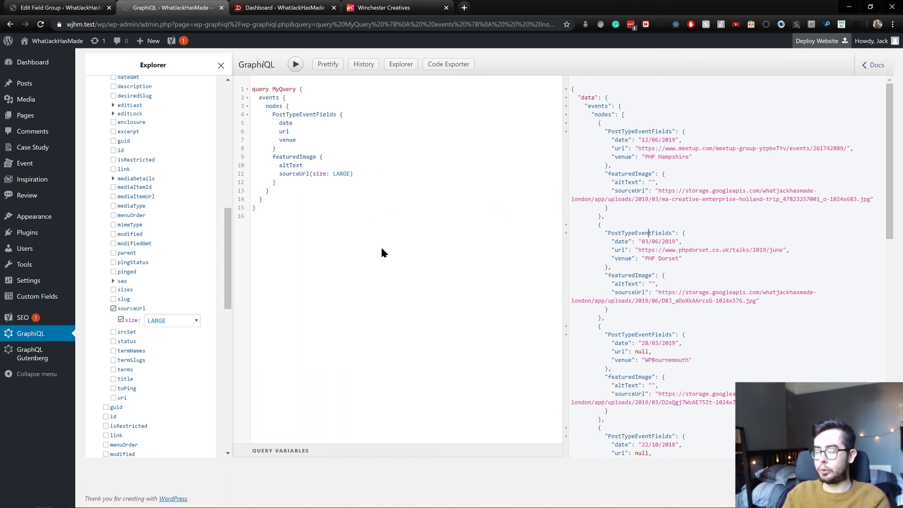
pyautogui.scroll(5, 143, 249)
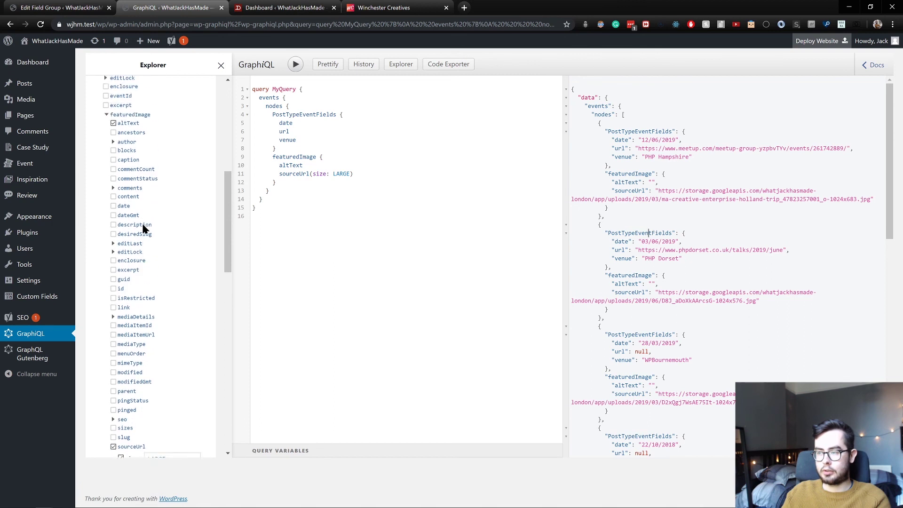